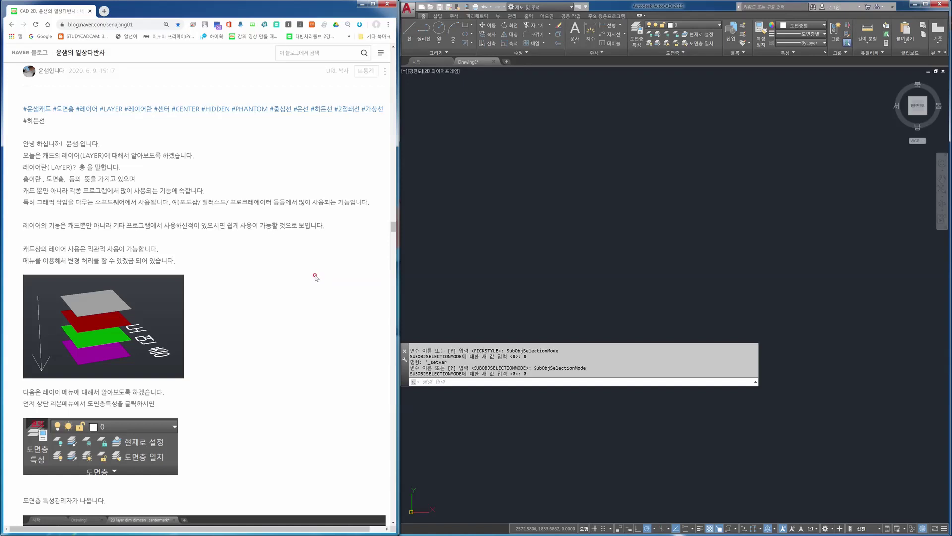
# - Open the Layer Properties Manager with the LAYER command
pyautogui.scroll(-2, 315, 276)
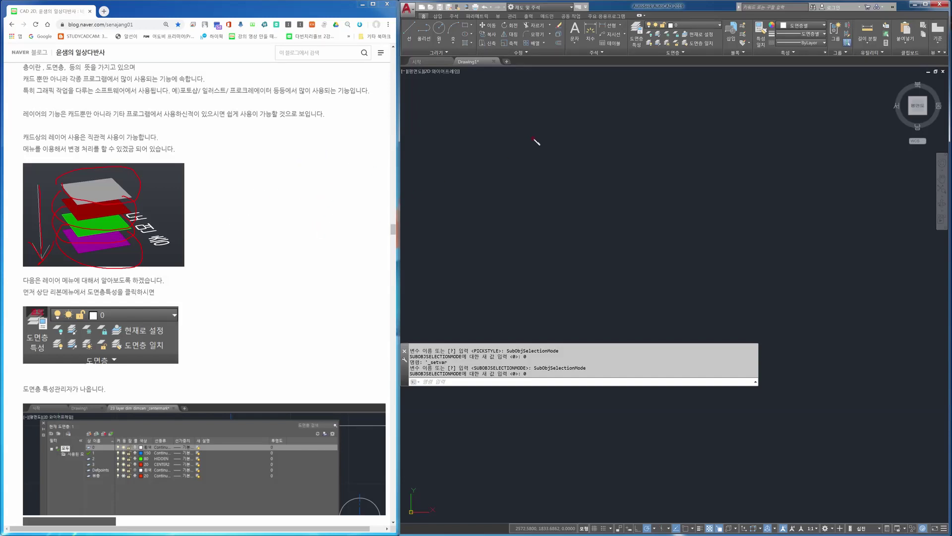
pyautogui.moveTo(646, 55)
pyautogui.mouseDown()
pyautogui.moveTo(623, 35)
pyautogui.moveTo(629, 12)
pyautogui.moveTo(650, 22)
pyautogui.moveTo(652, 49)
pyautogui.moveTo(640, 55)
pyautogui.mouseUp()
pyautogui.press('Escape')
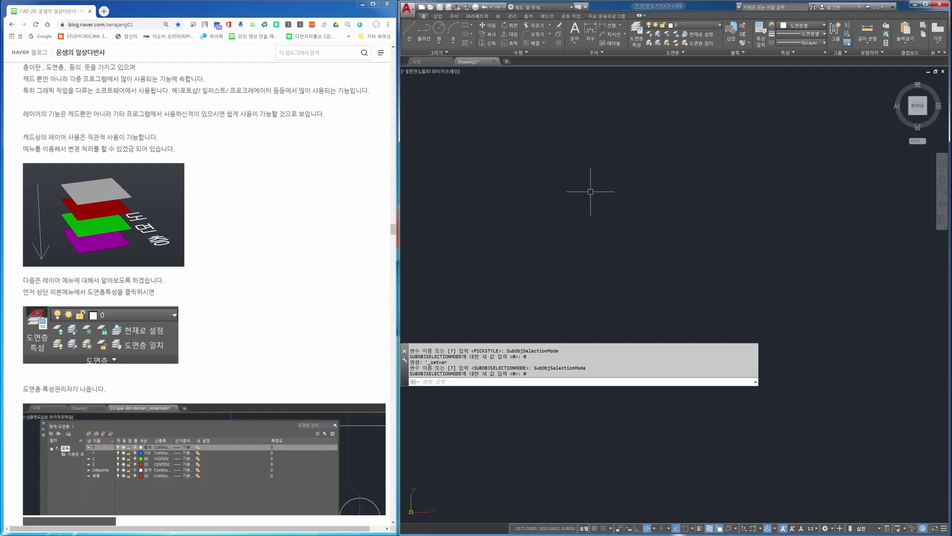
pyautogui.press('Return')
pyautogui.press('Escape')
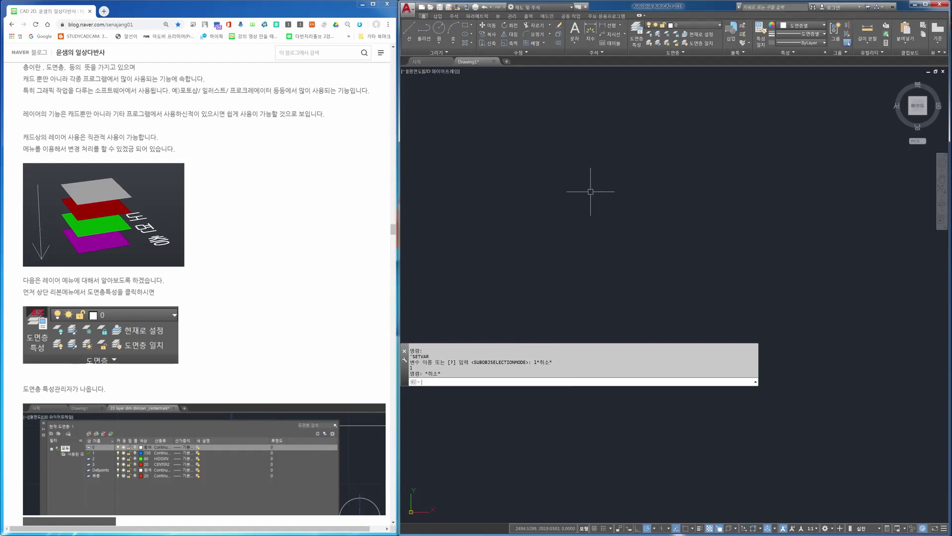
pyautogui.press('Return')
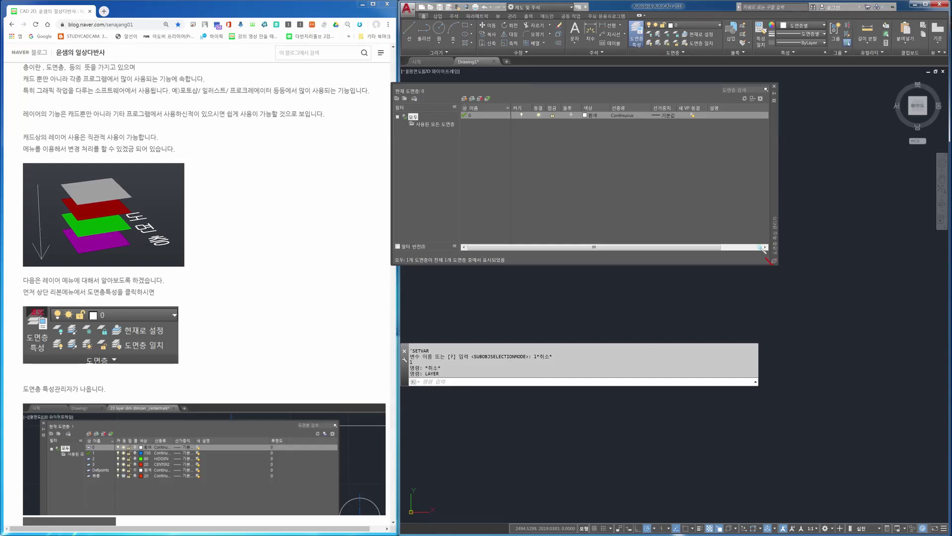
pyautogui.moveTo(762, 249)
pyautogui.mouseDown()
pyautogui.moveTo(788, 245)
pyautogui.moveTo(772, 263)
pyautogui.moveTo(762, 213)
pyautogui.mouseUp()
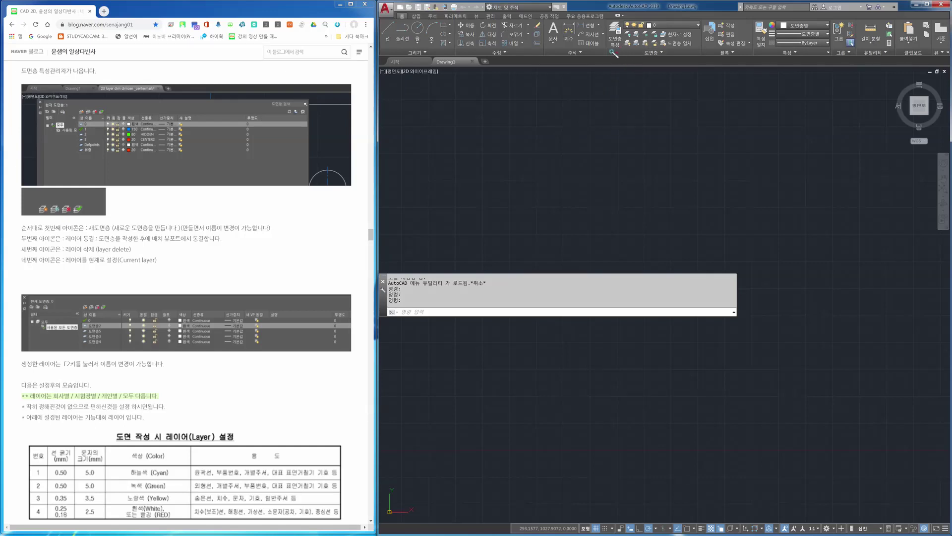
pyautogui.moveTo(614, 53)
pyautogui.mouseDown()
pyautogui.moveTo(619, 14)
pyautogui.moveTo(620, 55)
pyautogui.mouseUp()
pyautogui.press('Escape')
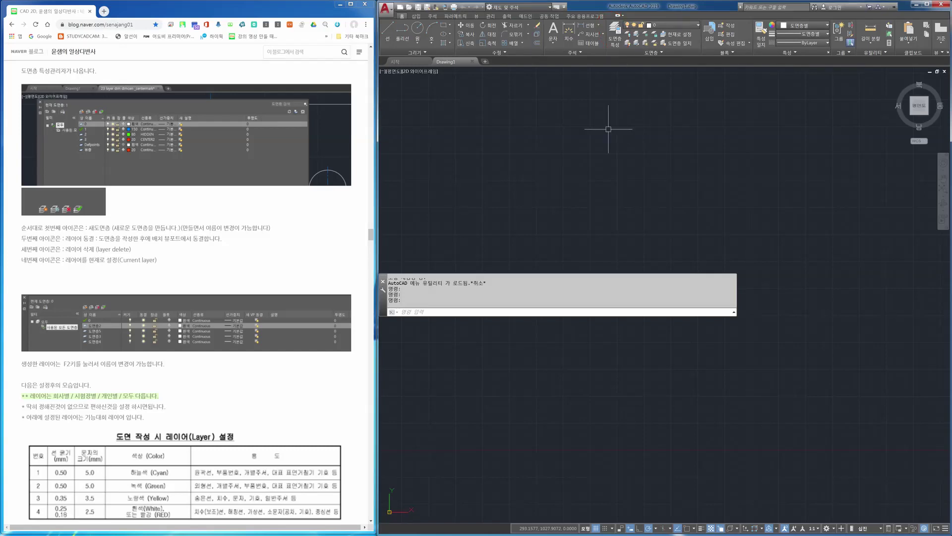
pyautogui.press('F1')
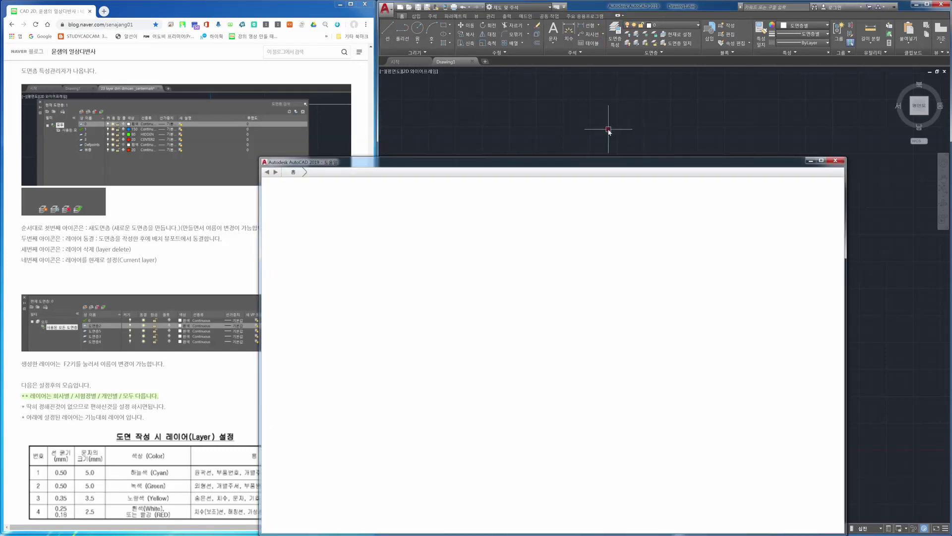
pyautogui.click(842, 160)
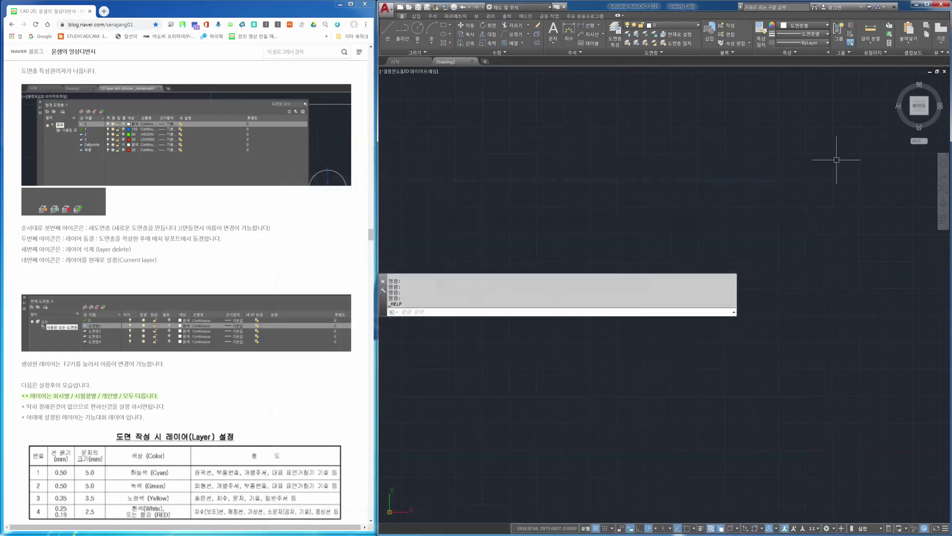
# - Open the Layer Properties Manager and move it over the upper part of the drawing area
pyautogui.write('layer')
pyautogui.press('Return')
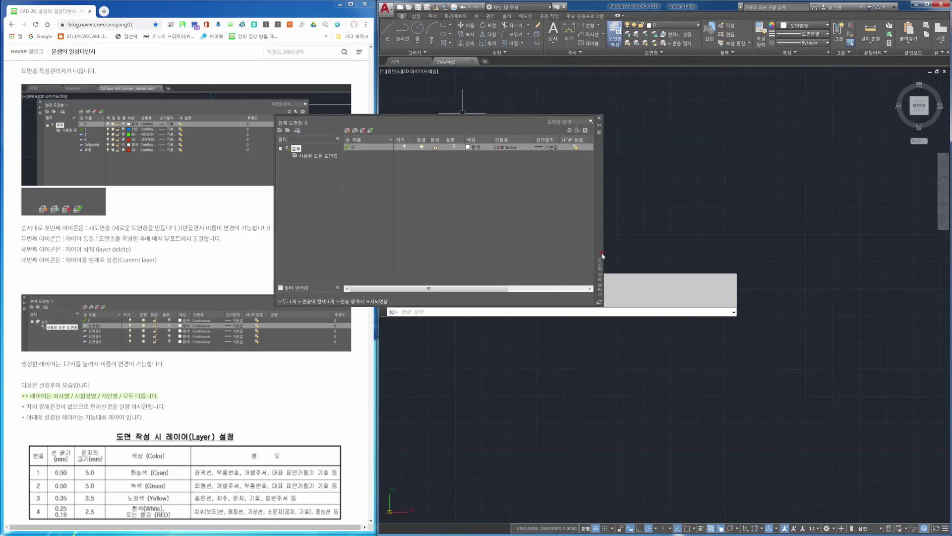
pyautogui.moveTo(599, 246); pyautogui.dragTo(711, 218)
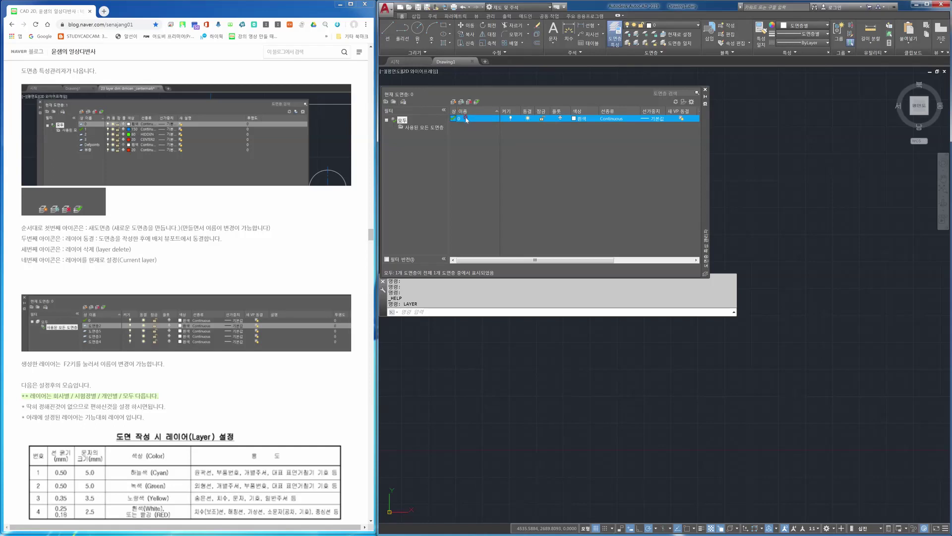
# - Create four new layers below layer 0
pyautogui.press('alt')
pyautogui.moveTo(452, 106)
pyautogui.mouseDown()
pyautogui.moveTo(465, 92)
pyautogui.moveTo(486, 102)
pyautogui.moveTo(453, 106)
pyautogui.mouseUp()
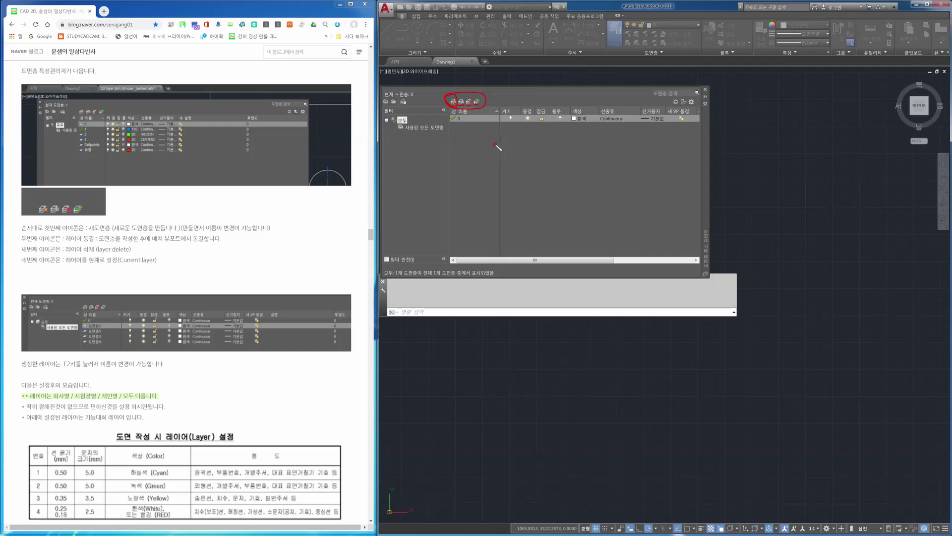
pyautogui.press('Escape')
pyautogui.click(454, 102)
pyautogui.click(454, 102)
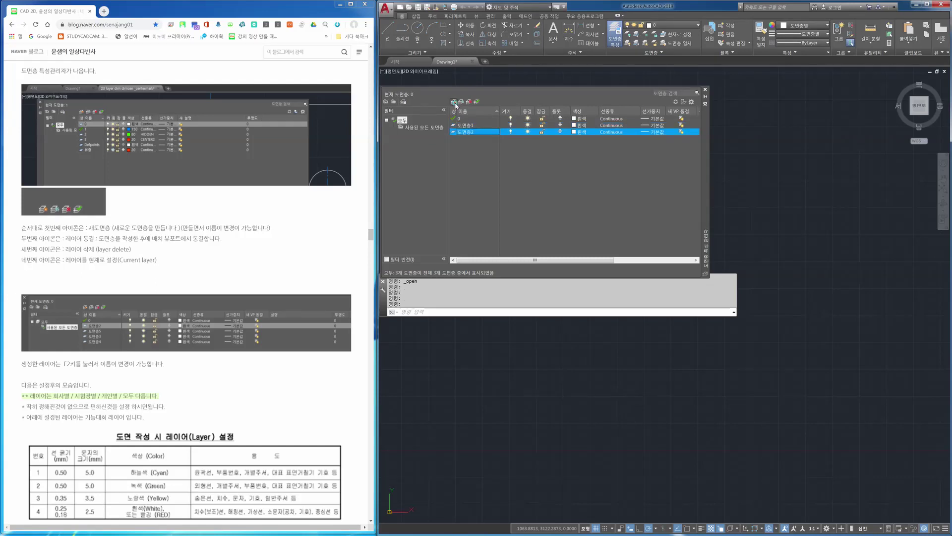
pyautogui.click(454, 102)
pyautogui.click(454, 103)
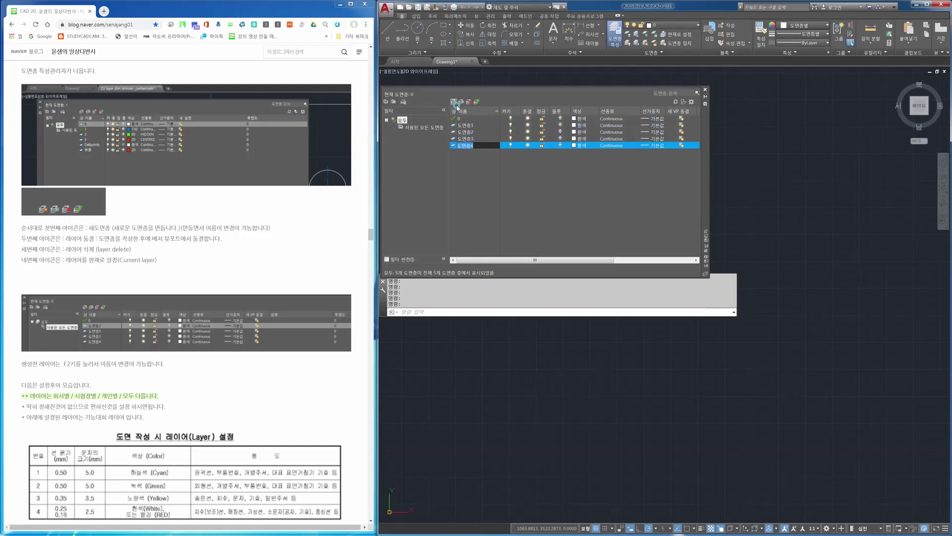
pyautogui.click(472, 139)
pyautogui.click(470, 145)
# - Make the first new layer current and rename it 1
pyautogui.moveTo(372, 235); pyautogui.dragTo(372, 243)
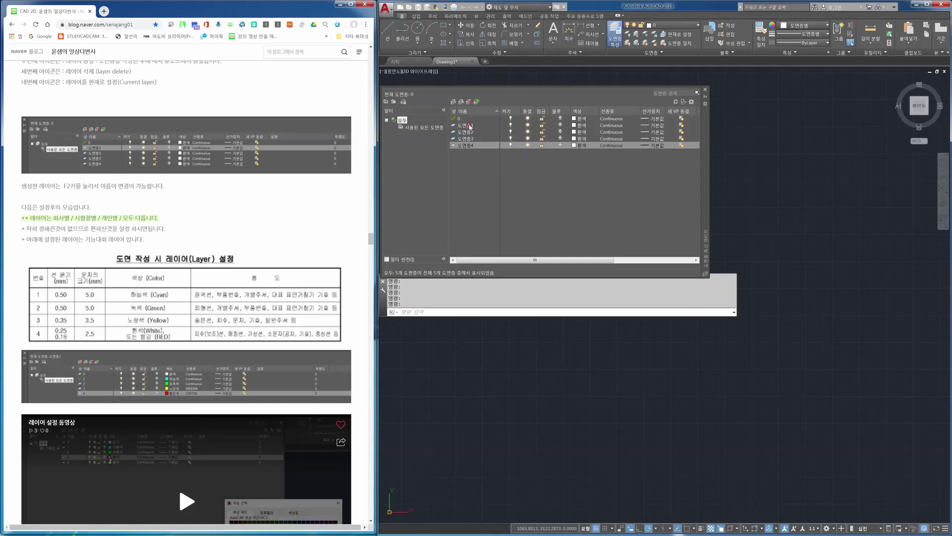
pyautogui.click(470, 126)
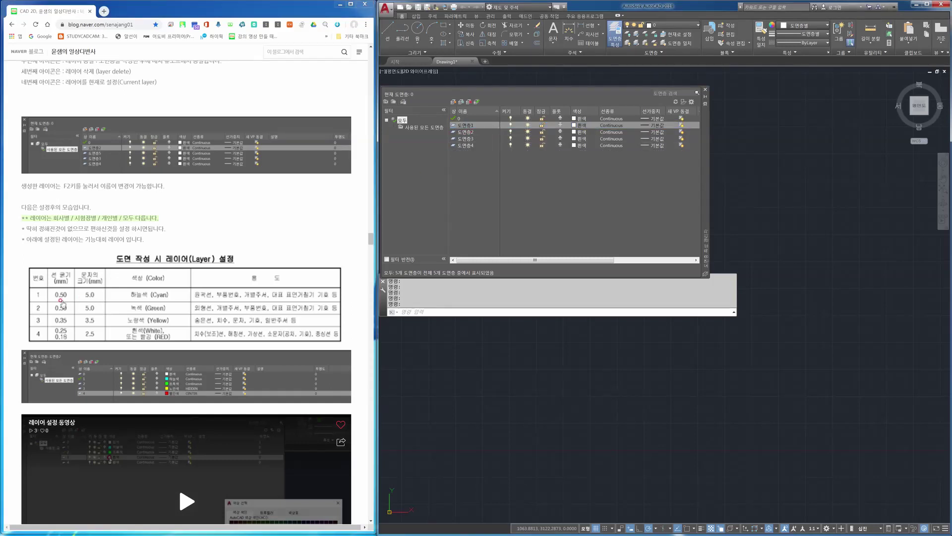
pyautogui.moveTo(50, 297)
pyautogui.mouseDown()
pyautogui.moveTo(30, 289)
pyautogui.moveTo(47, 300)
pyautogui.mouseUp()
pyautogui.moveTo(475, 128)
pyautogui.mouseDown()
pyautogui.moveTo(459, 120)
pyautogui.moveTo(477, 123)
pyautogui.mouseUp()
pyautogui.doubleClick(474, 126)
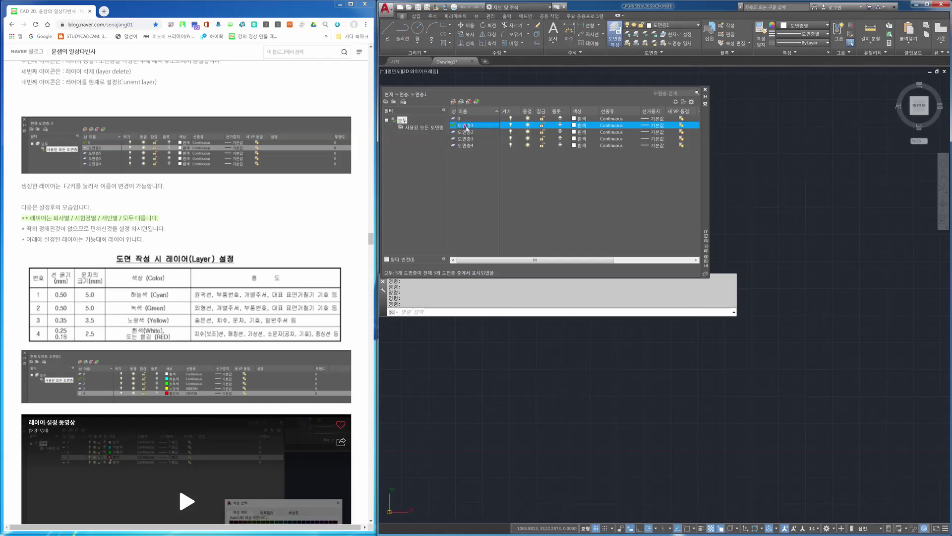
pyautogui.click(472, 127)
pyautogui.write('1')
# - Rename the remaining three new layers 2, 3 and 4
pyautogui.click(470, 132)
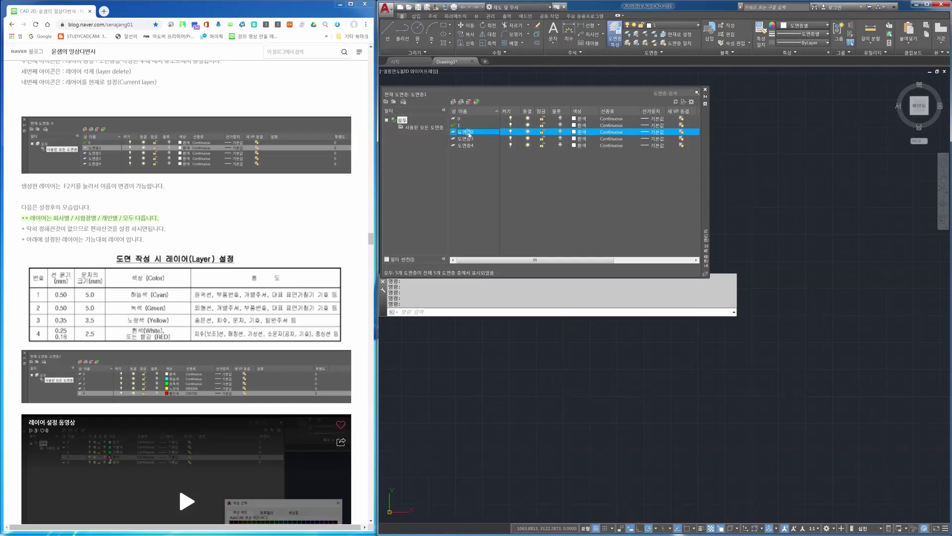
pyautogui.click(468, 132)
pyautogui.write('2')
pyautogui.click(473, 139)
pyautogui.write('3')
pyautogui.click(471, 146)
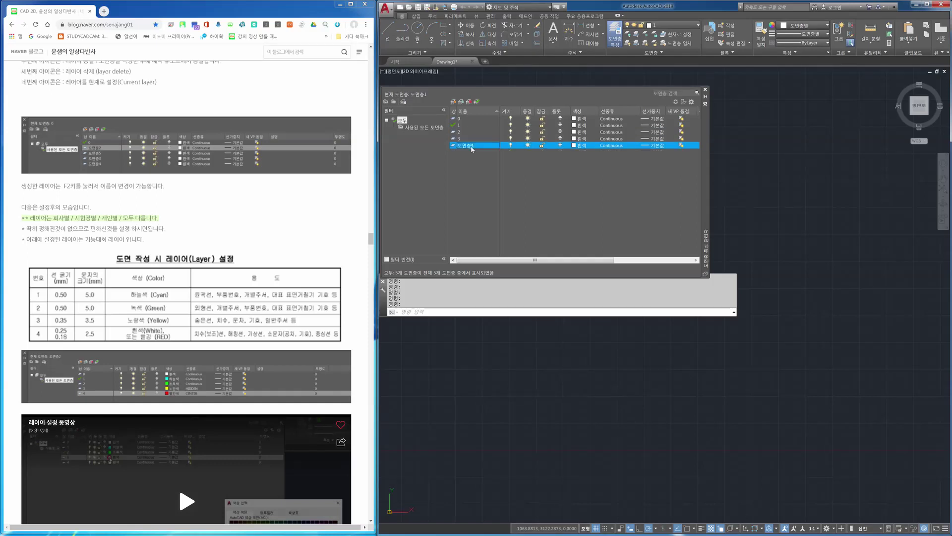
pyautogui.click(471, 145)
pyautogui.click(510, 161)
# - Set the colour of layer 1 to cyan (하늘색) and layer 2 to green (초록색)
pyautogui.click(473, 126)
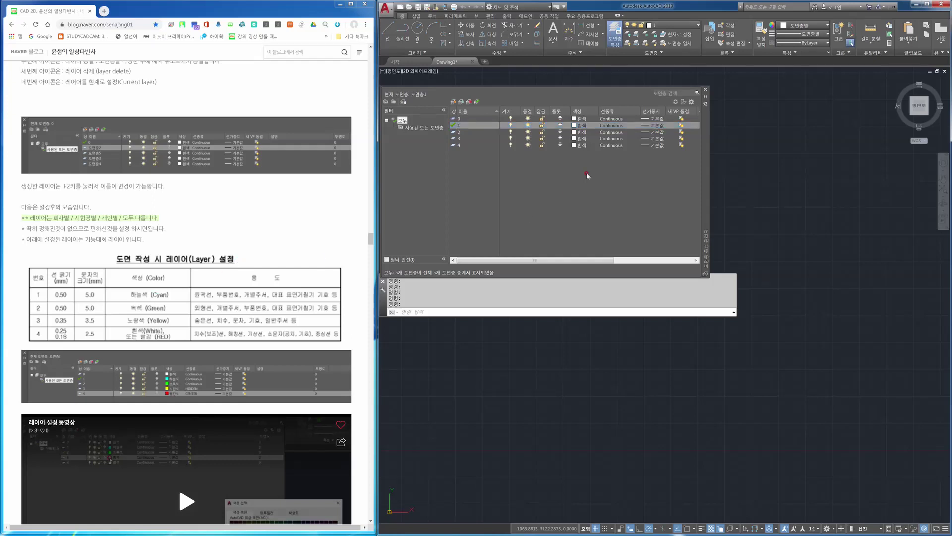
pyautogui.click(574, 125)
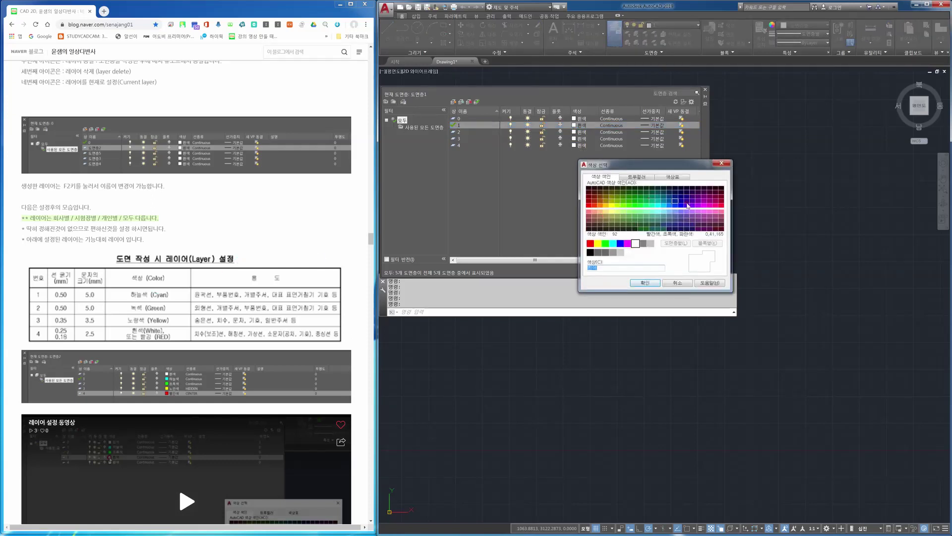
pyautogui.click(613, 243)
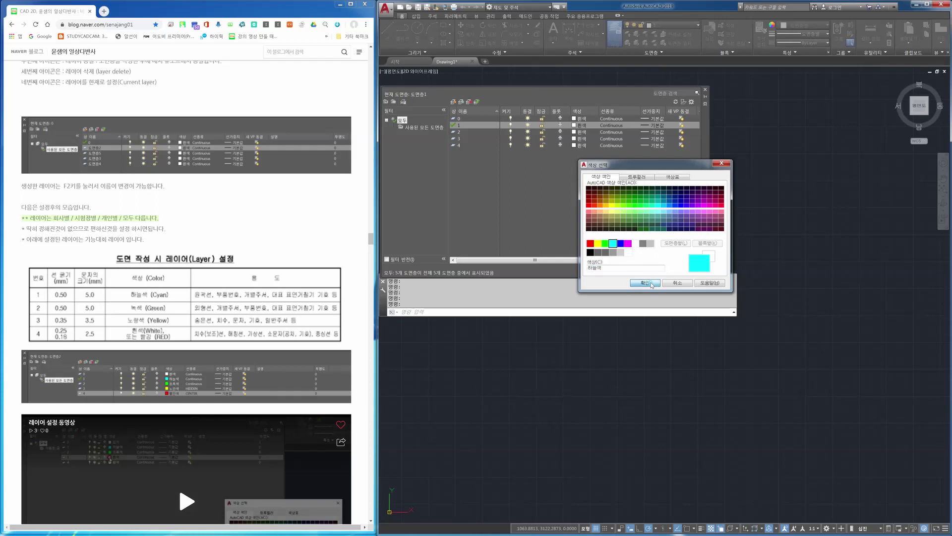
pyautogui.click(648, 282)
pyautogui.click(574, 132)
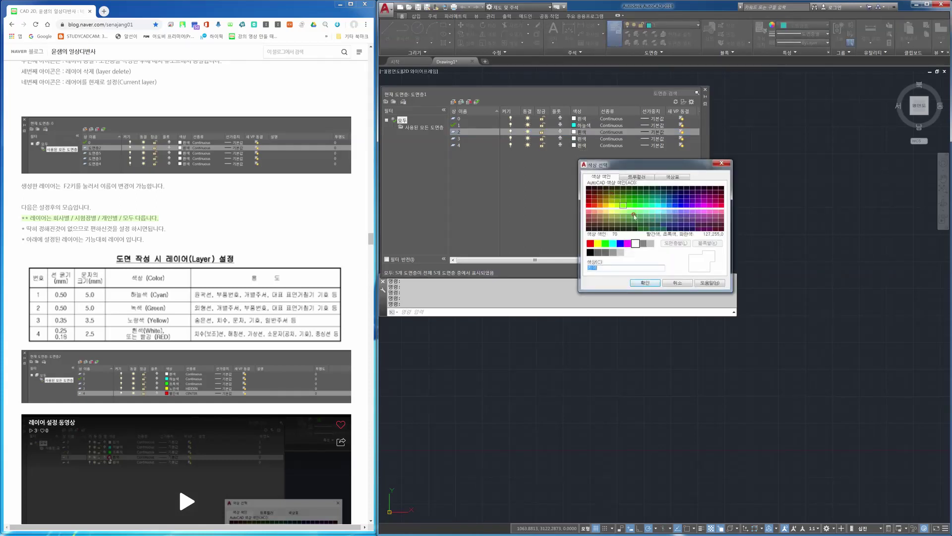
pyautogui.click(606, 244)
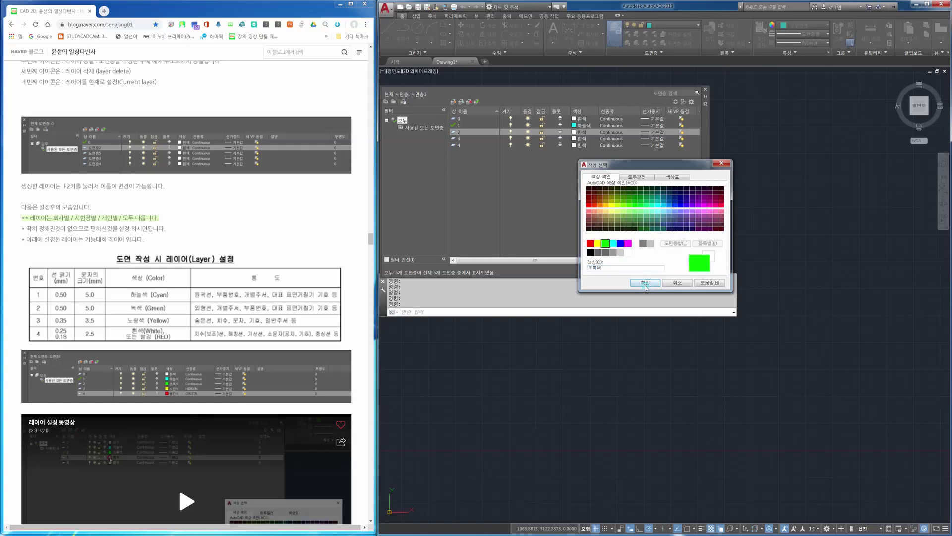
pyautogui.click(645, 283)
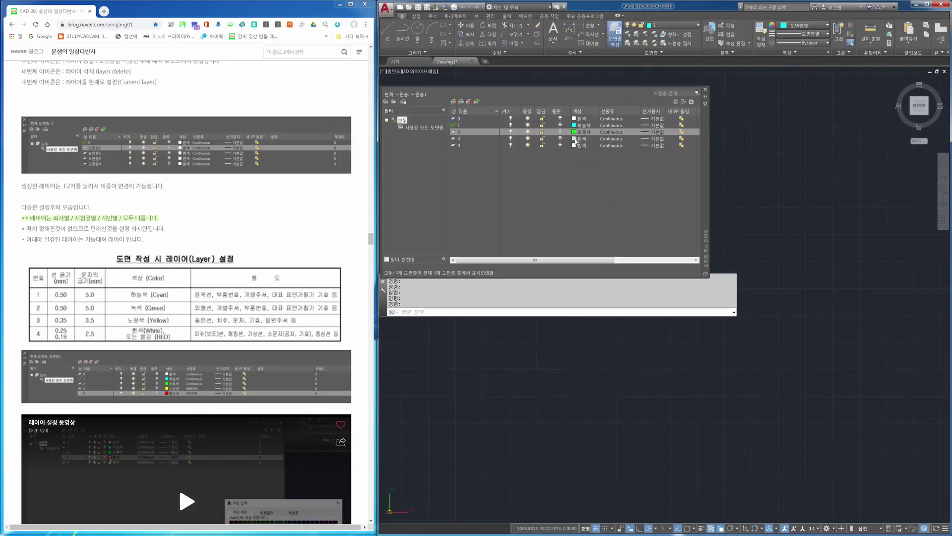
# - Set the colour of layer 3 to yellow (노란색) and layer 4 to red (빨간색)
pyautogui.click(575, 139)
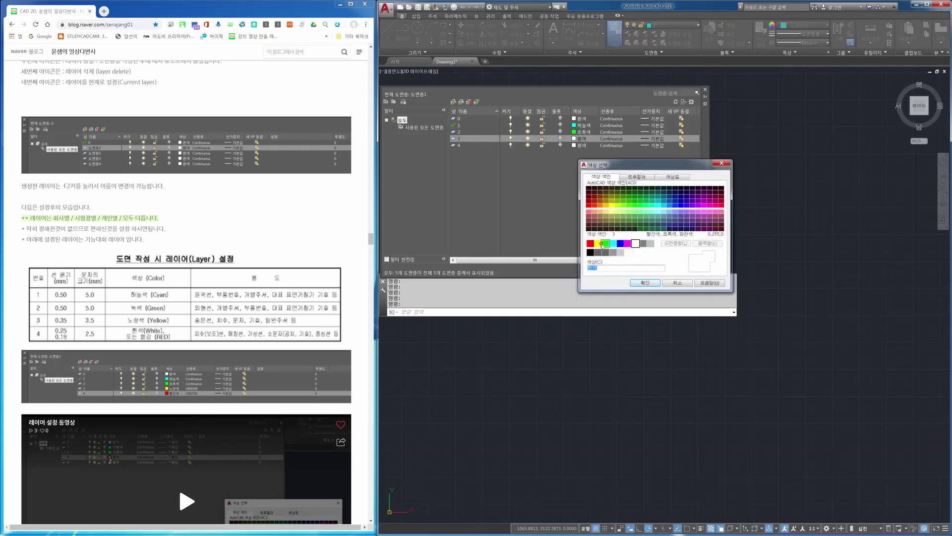
pyautogui.click(599, 244)
pyautogui.click(644, 283)
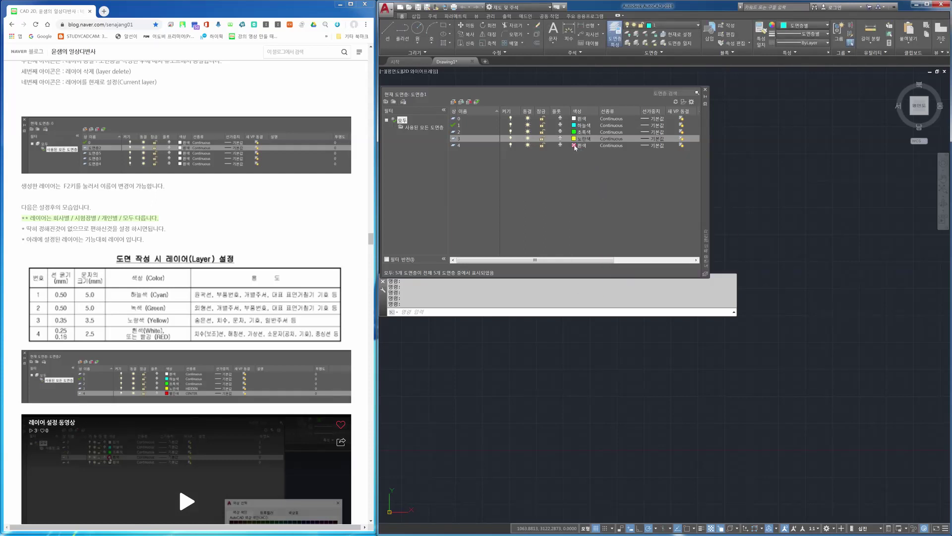
pyautogui.click(574, 146)
pyautogui.click(590, 243)
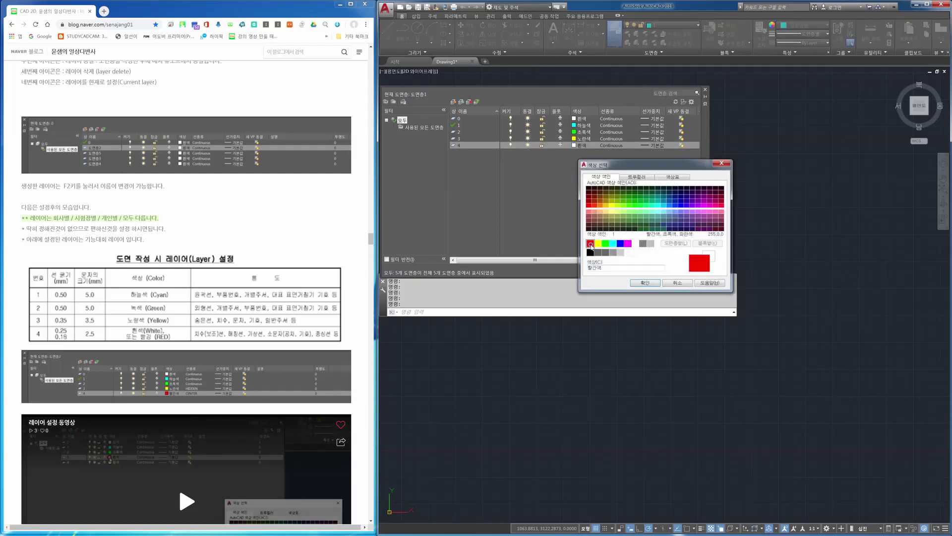
pyautogui.click(645, 283)
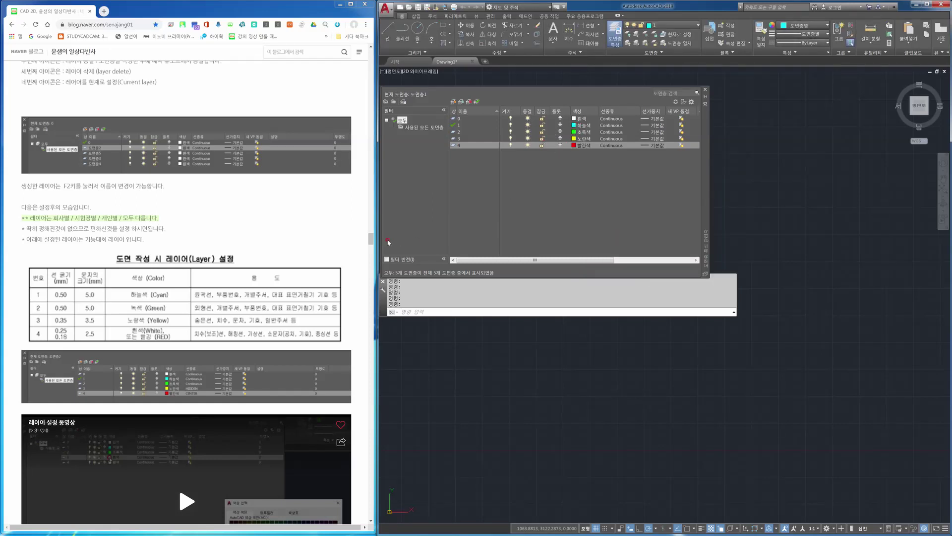
# - Load the HIDDEN linetype and assign it to layer 3
pyautogui.moveTo(371, 240); pyautogui.dragTo(376, 258)
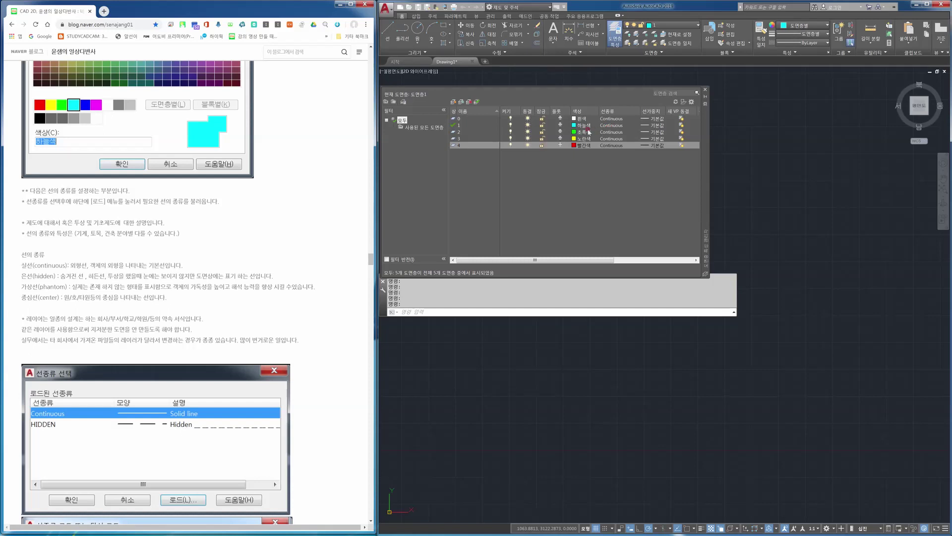
pyautogui.moveTo(371, 256); pyautogui.dragTo(377, 236)
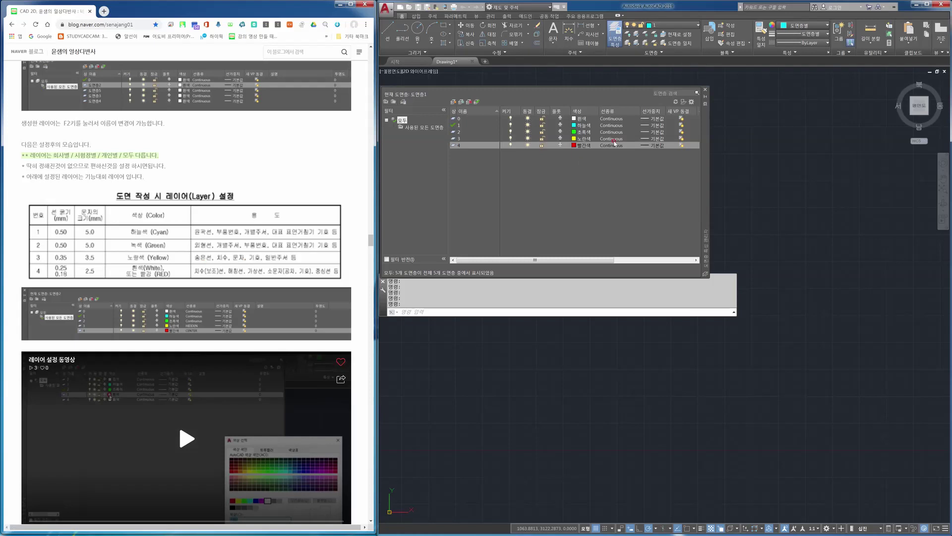
pyautogui.click(612, 139)
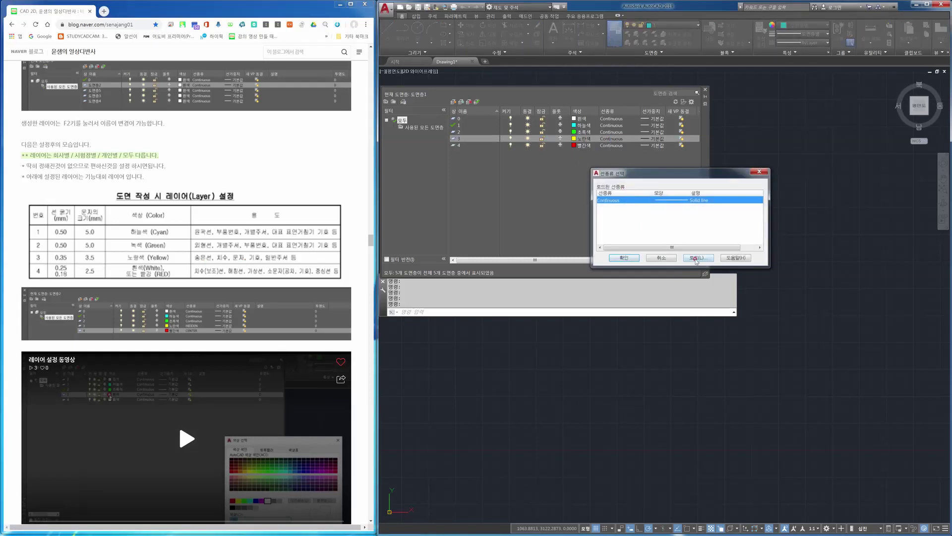
pyautogui.click(696, 258)
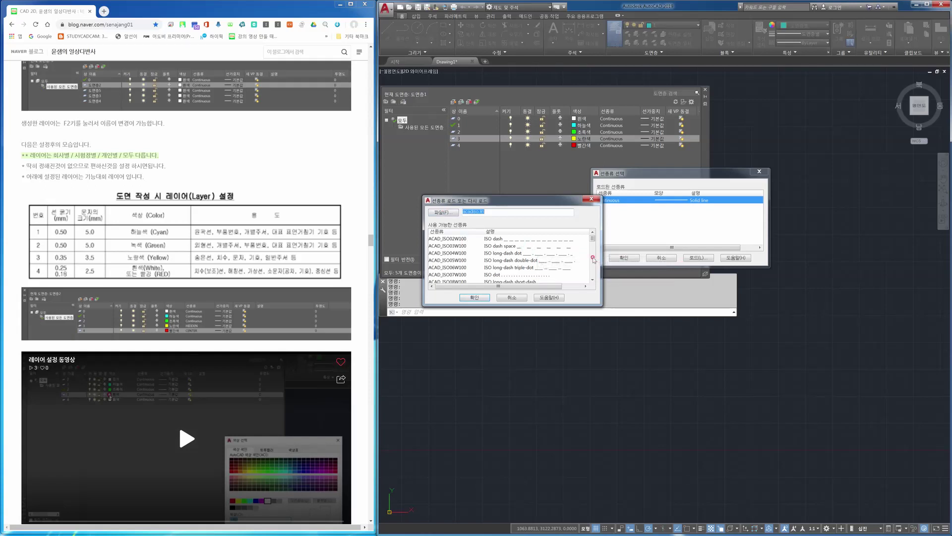
pyautogui.click(592, 279)
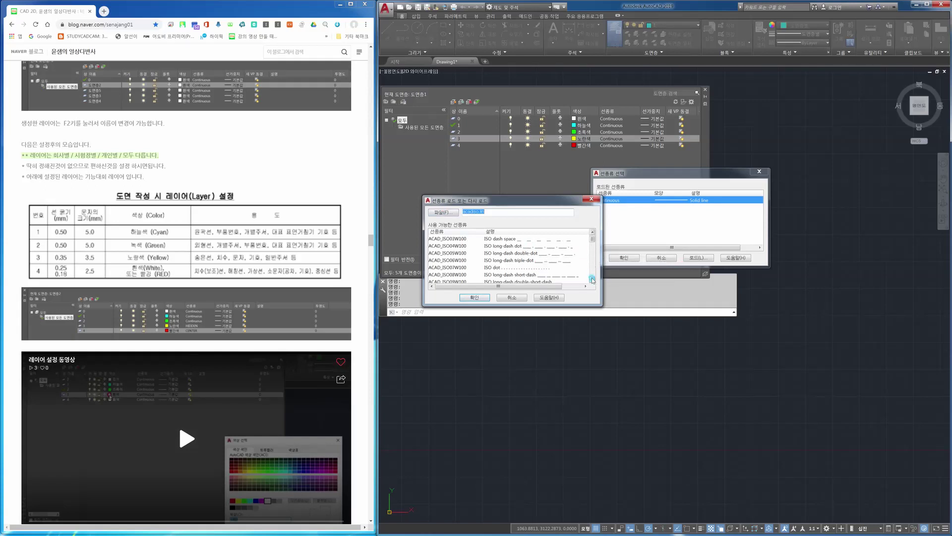
pyautogui.click(592, 279)
pyautogui.click(592, 280)
pyautogui.click(592, 280)
pyautogui.moveTo(592, 243); pyautogui.dragTo(594, 263)
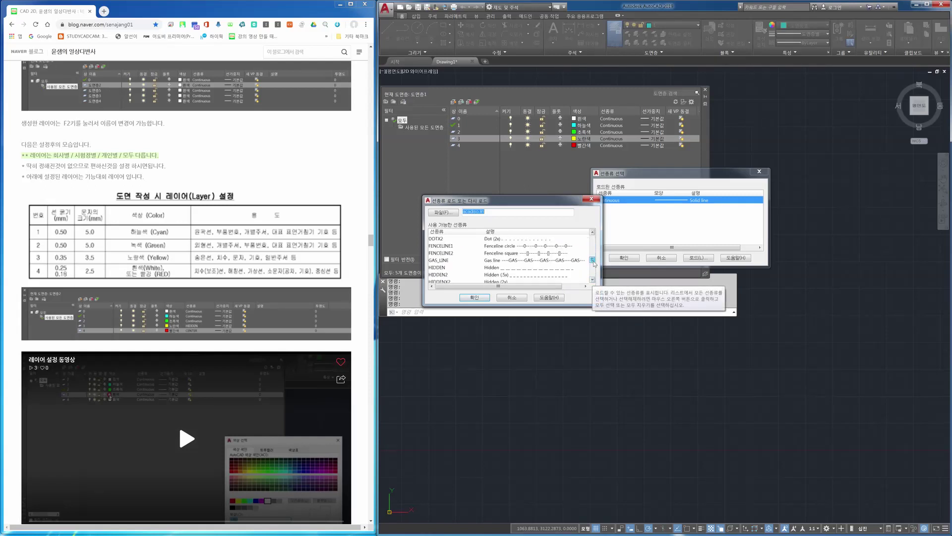
pyautogui.click(509, 268)
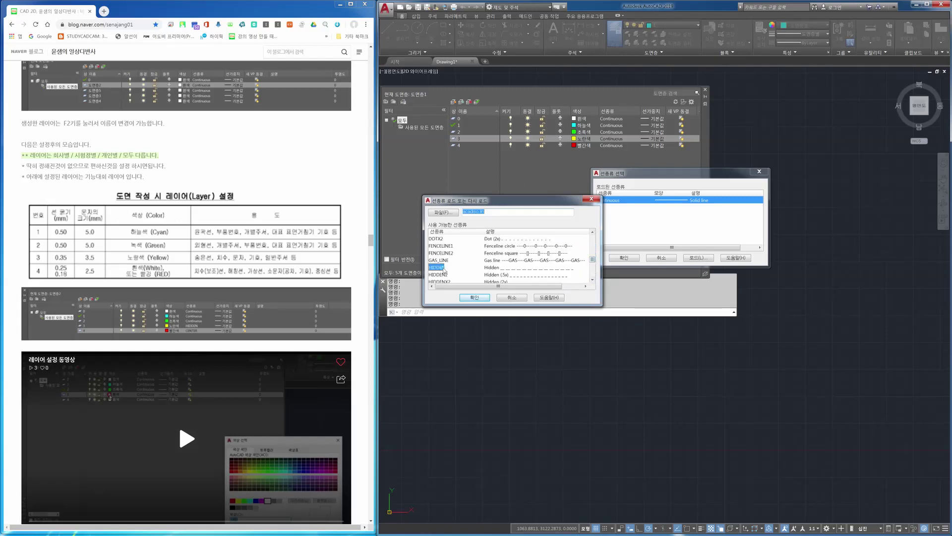
pyautogui.click(474, 297)
pyautogui.click(613, 213)
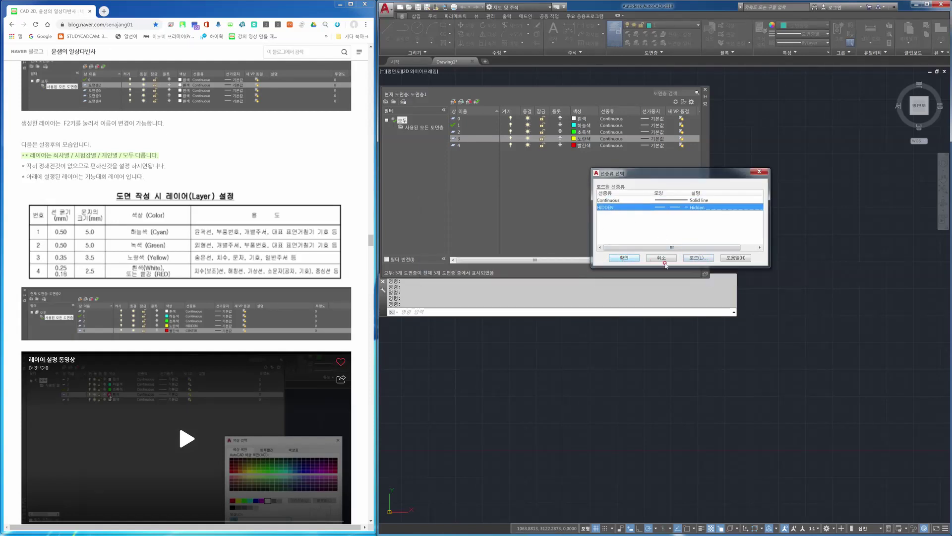
pyautogui.click(624, 257)
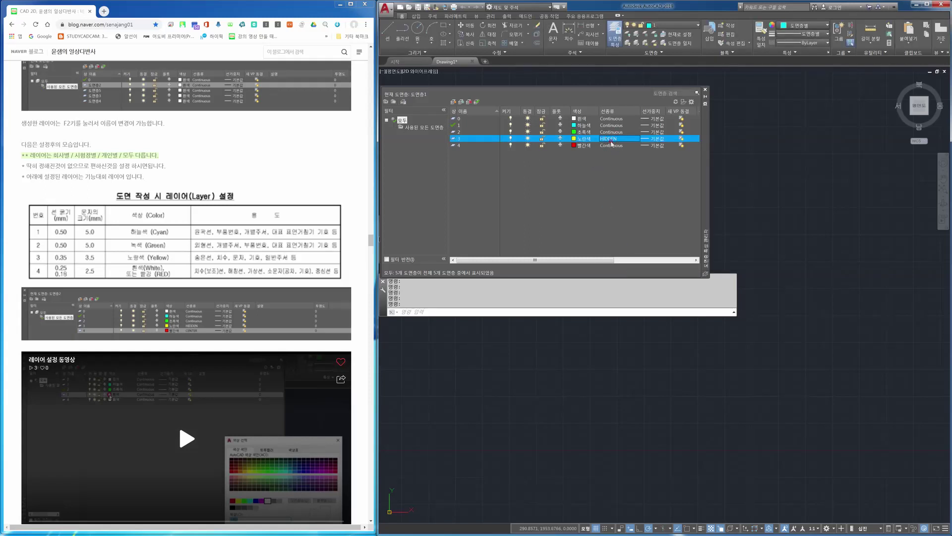
# - Load the CENTER linetype and assign it to layer 4
pyautogui.click(612, 146)
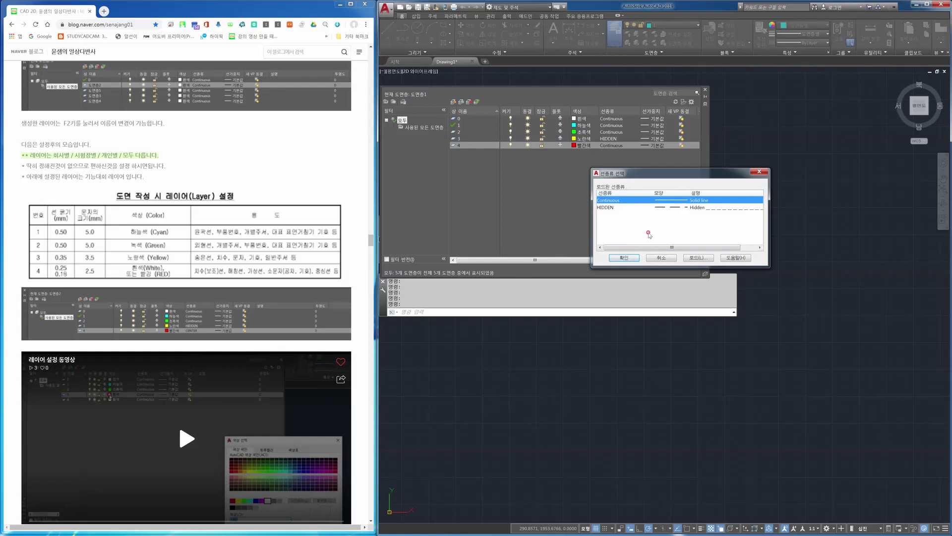
pyautogui.click(697, 258)
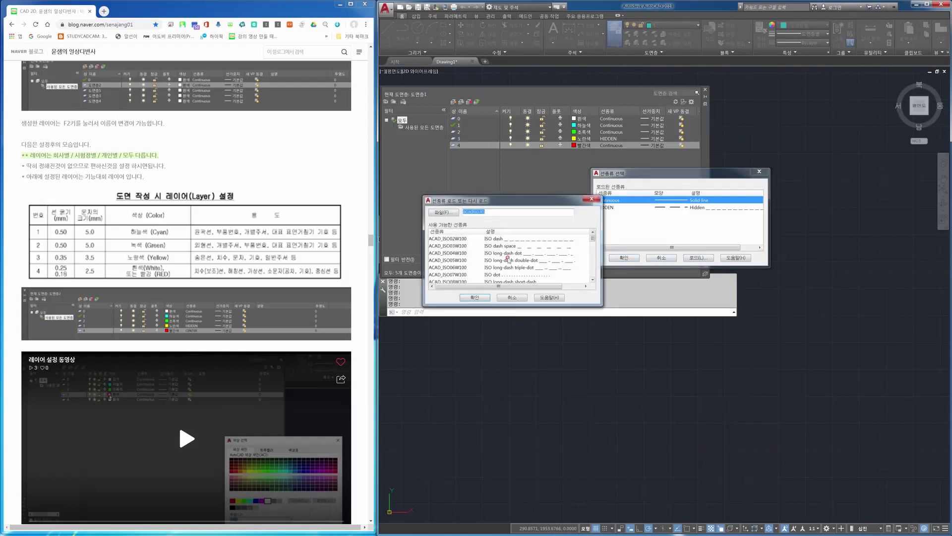
pyautogui.moveTo(593, 239); pyautogui.dragTo(596, 254)
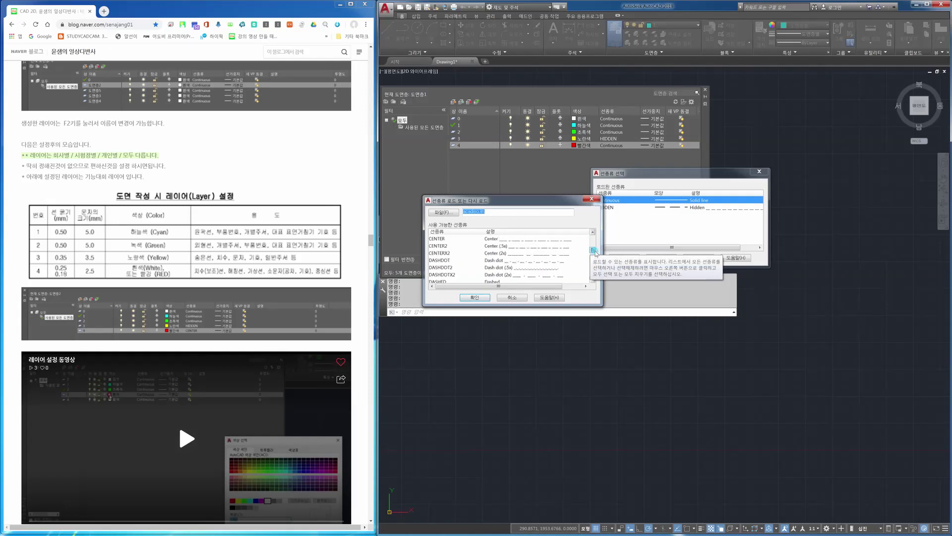
pyautogui.click(469, 240)
pyautogui.click(475, 297)
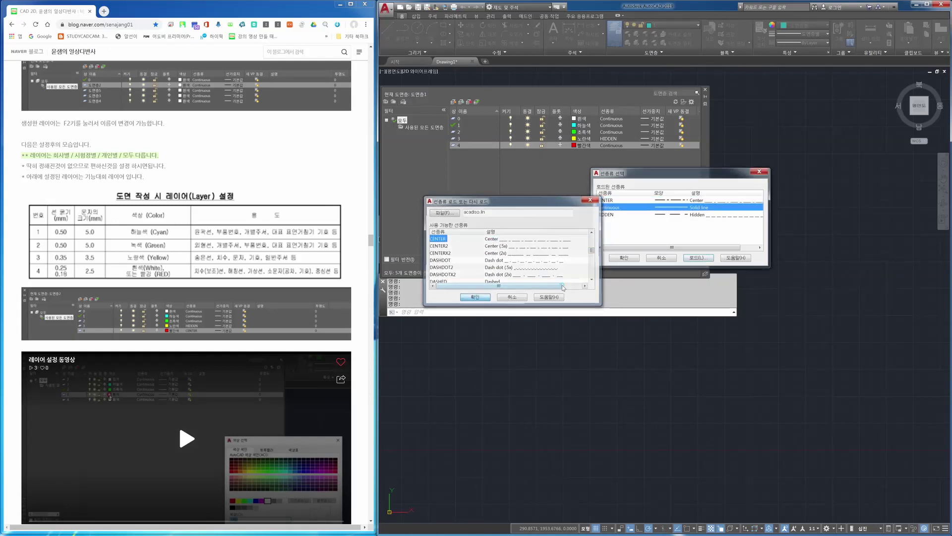
pyautogui.click(607, 201)
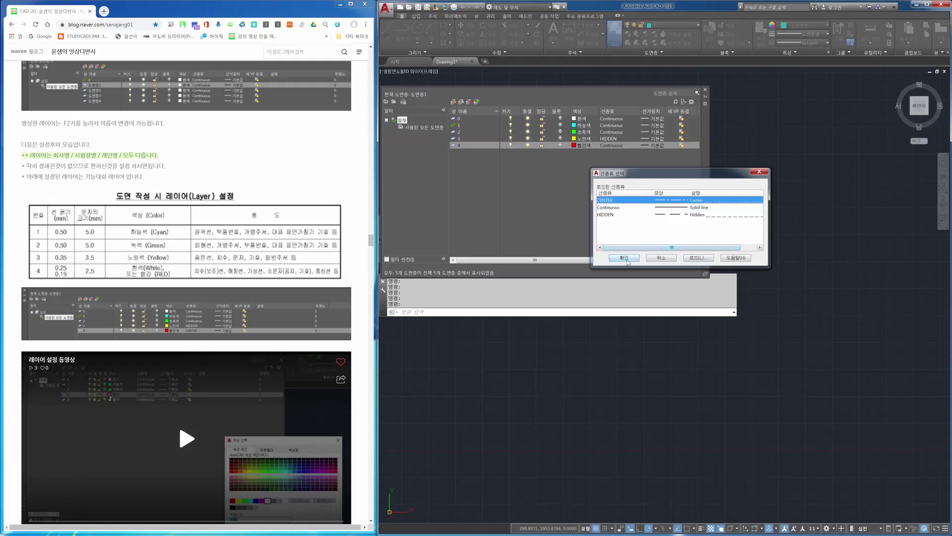
pyautogui.click(624, 258)
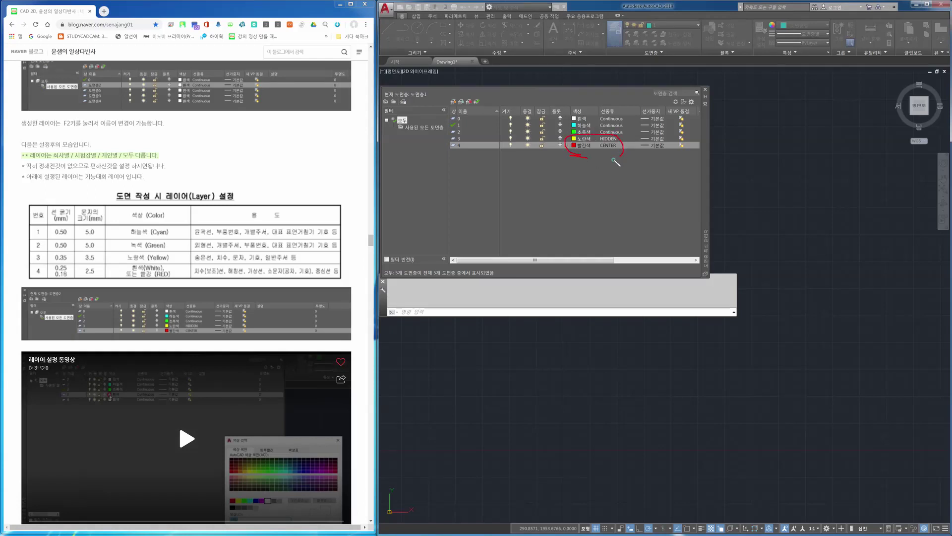
# - Close the layer properties manager and make layer 0 current
pyautogui.moveTo(566, 109)
pyautogui.mouseDown()
pyautogui.moveTo(613, 140)
pyautogui.moveTo(609, 150)
pyautogui.mouseUp()
pyautogui.press('Escape')
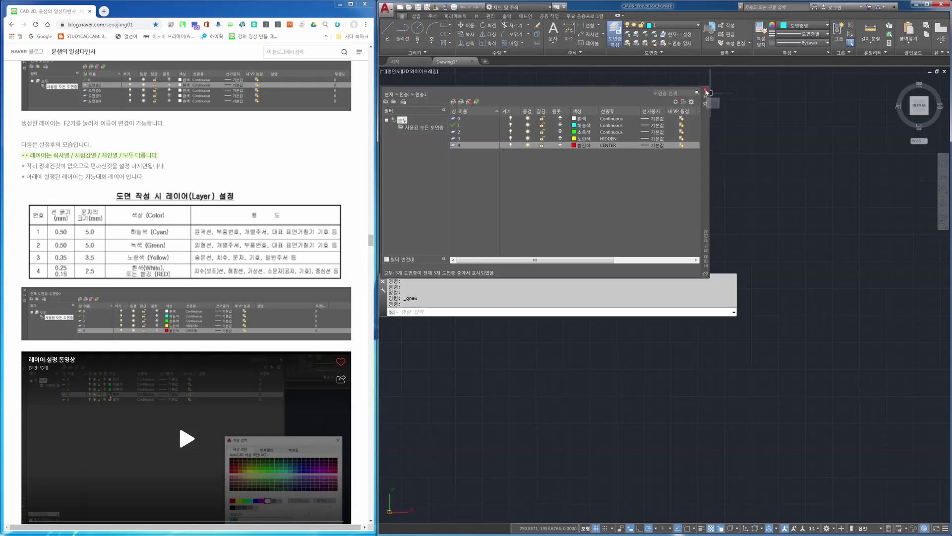
pyautogui.click(705, 89)
pyautogui.click(680, 25)
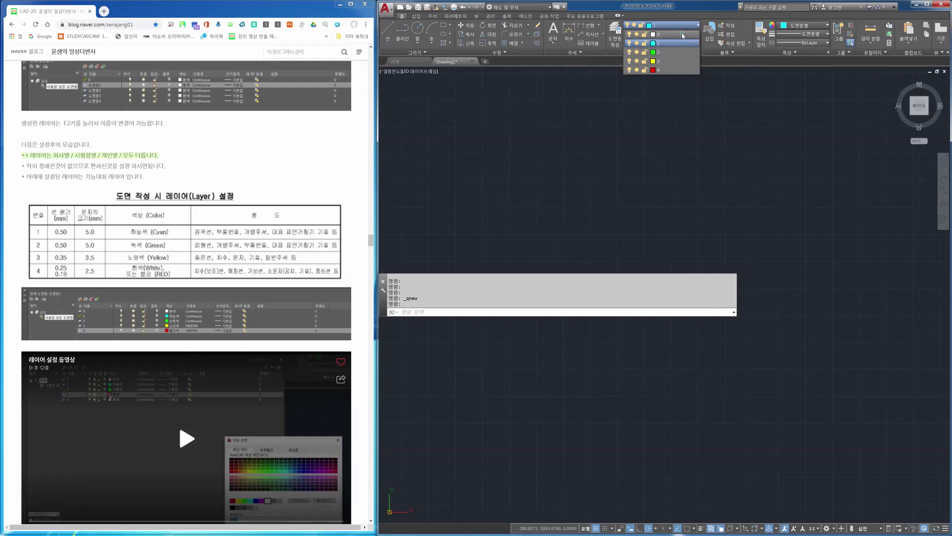
pyautogui.click(682, 34)
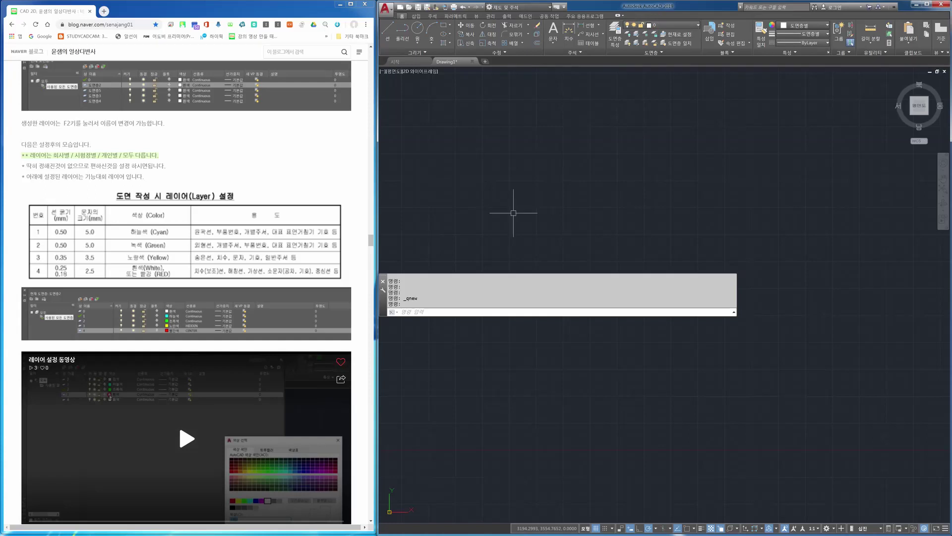
# - Draw three circles in a row, the first two with radii of about 356 and 357, the last two slightly overlapping
pyautogui.moveTo(371, 240); pyautogui.dragTo(374, 255)
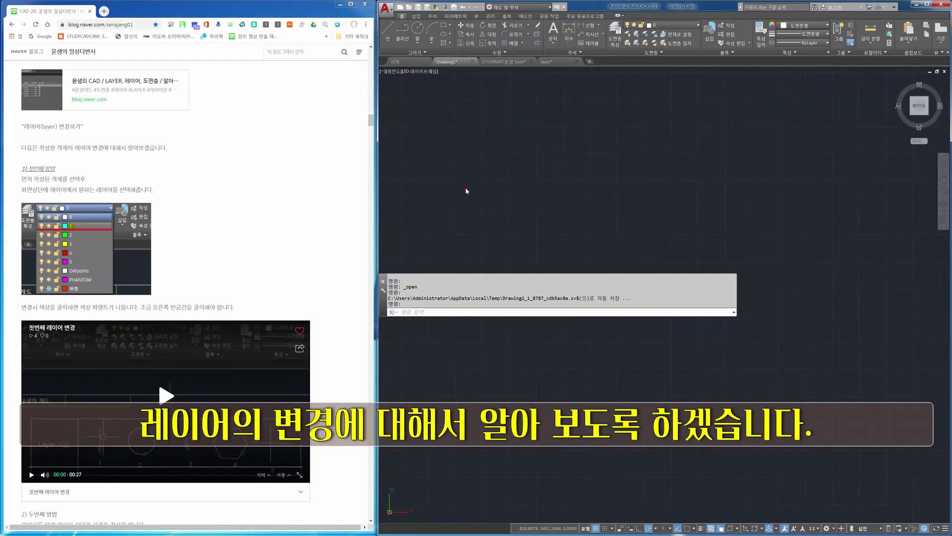
pyautogui.click(425, 153)
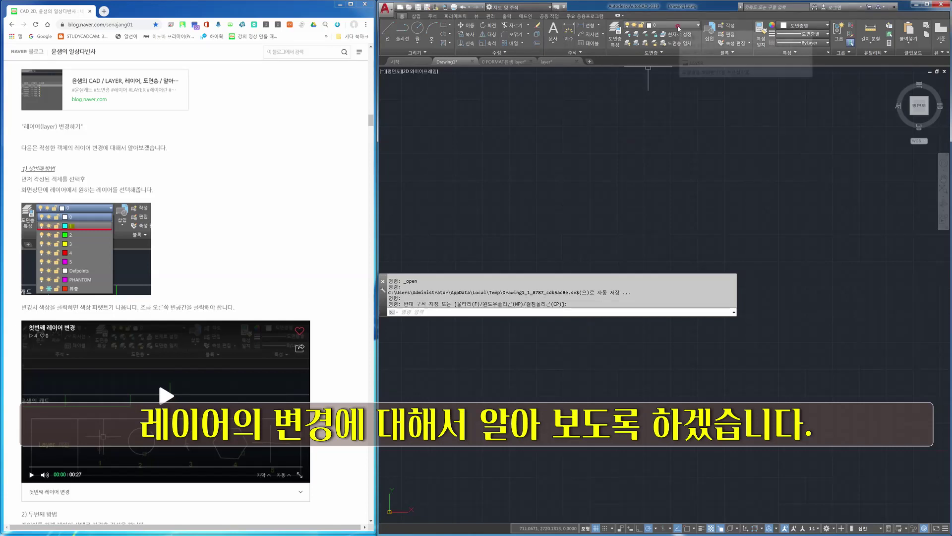
pyautogui.write('c')
pyautogui.press('Return')
pyautogui.click(441, 163)
pyautogui.click(454, 199)
pyautogui.press('Return')
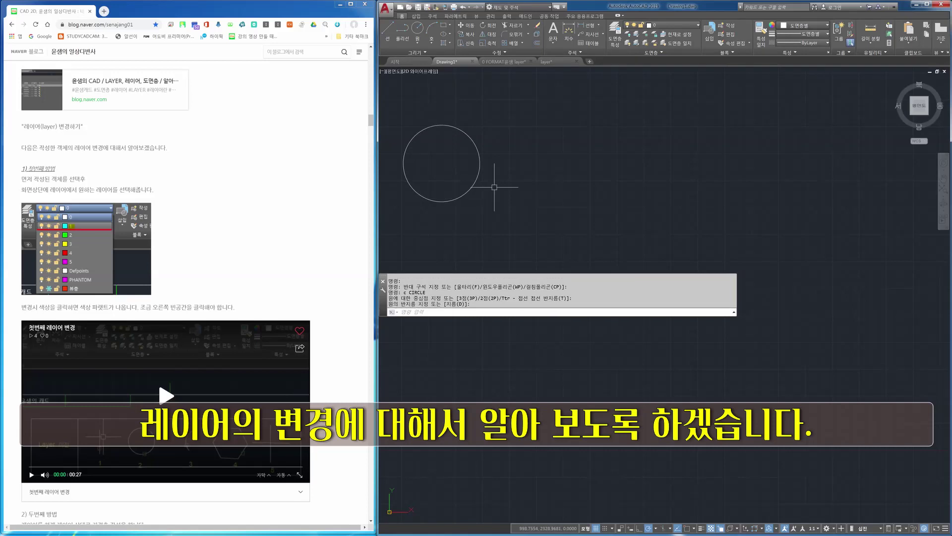
pyautogui.click(527, 149)
pyautogui.click(539, 185)
pyautogui.press('Return')
pyautogui.click(605, 141)
pyautogui.click(618, 184)
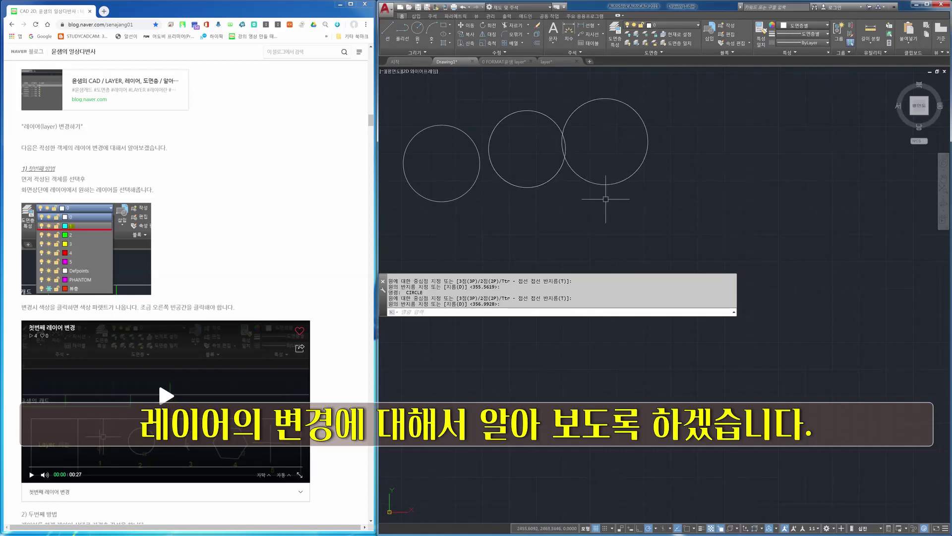
# - Draw a zigzag chain of five connected lines, starting below the middle circle and ending beyond the last circle
pyautogui.write('l')
pyautogui.press('Return')
pyautogui.click(539, 217)
pyautogui.click(671, 218)
pyautogui.click(667, 131)
pyautogui.click(731, 167)
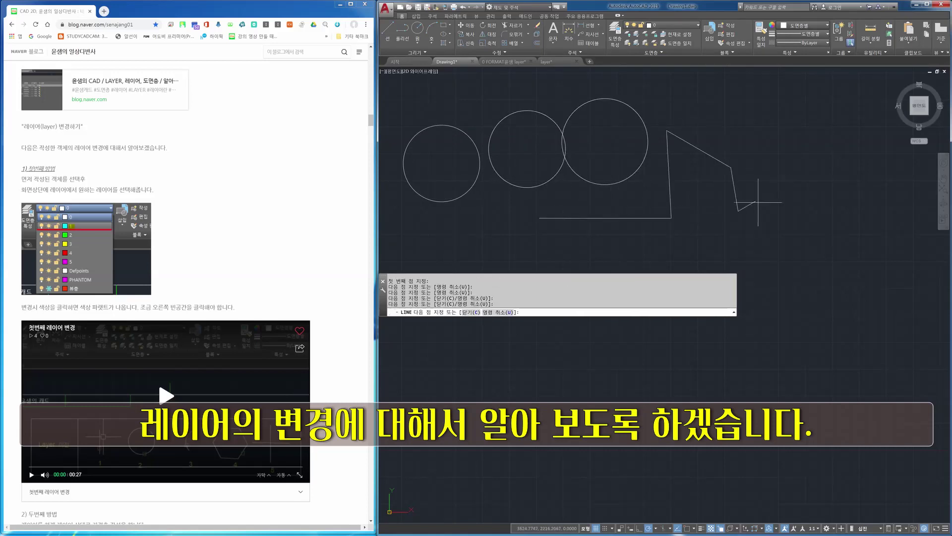
pyautogui.click(739, 211)
pyautogui.click(775, 147)
pyautogui.press('Return')
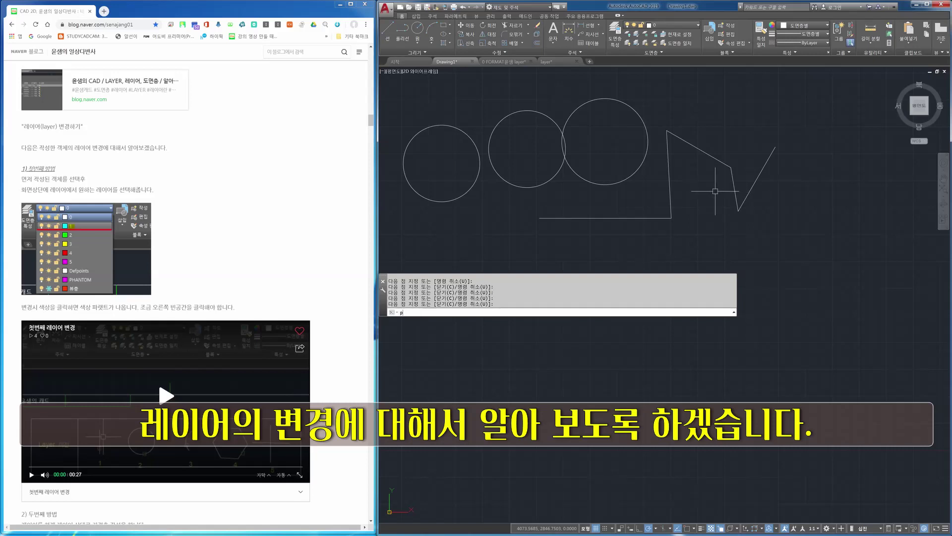
# - Draw a tilted four-sided polygon, inscribed in a circle, just below the middle circle
pyautogui.press('Return')
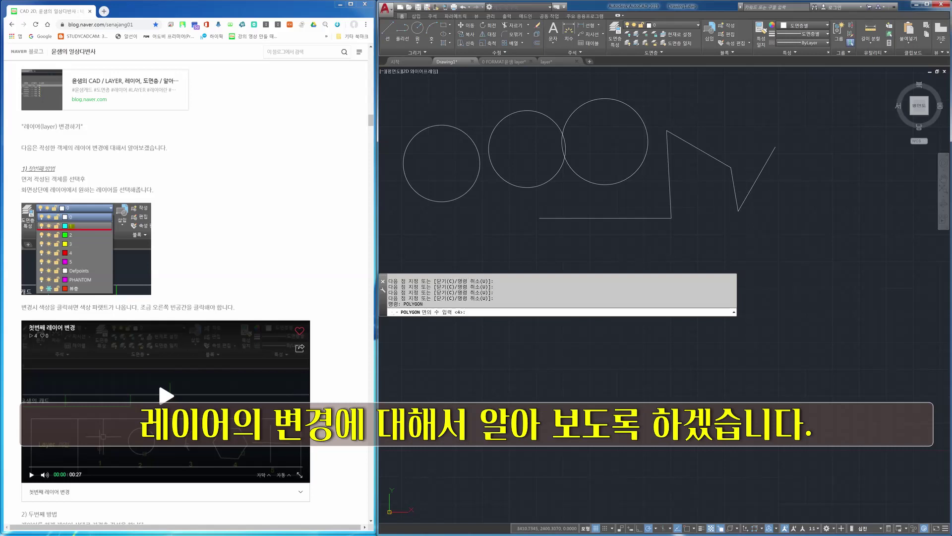
pyautogui.press('Return')
pyautogui.click(568, 212)
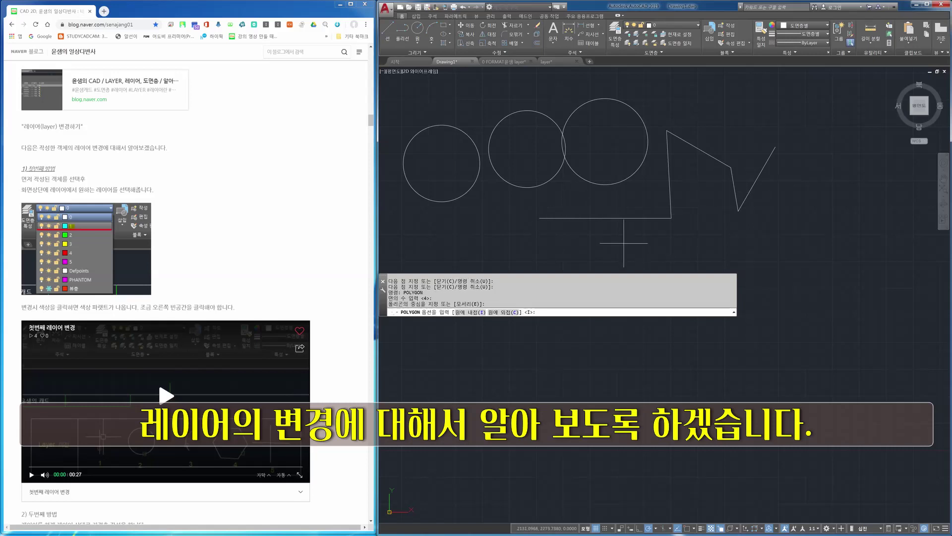
pyautogui.press('Return')
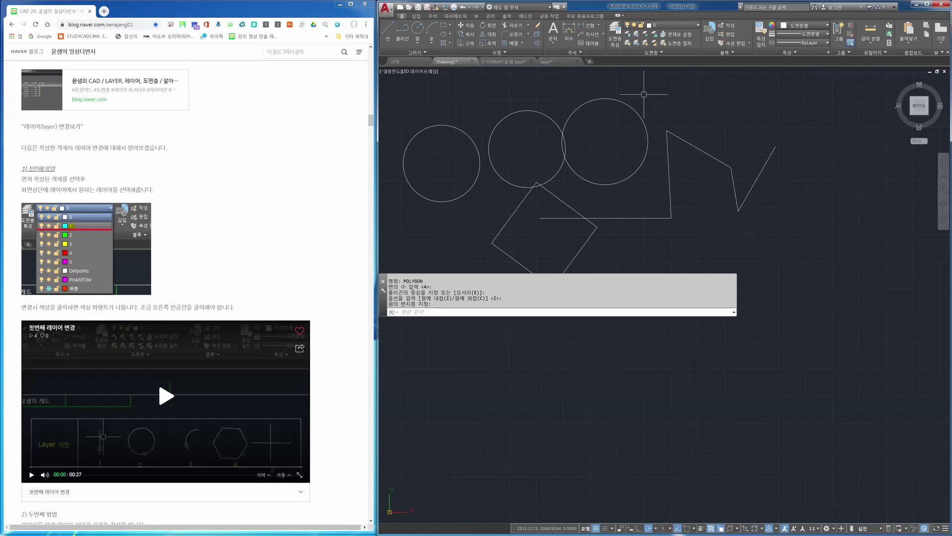
# - Move the largest circle to layer 2 and clear the selection
pyautogui.click(644, 89)
pyautogui.click(620, 131)
pyautogui.click(641, 103)
pyautogui.click(619, 122)
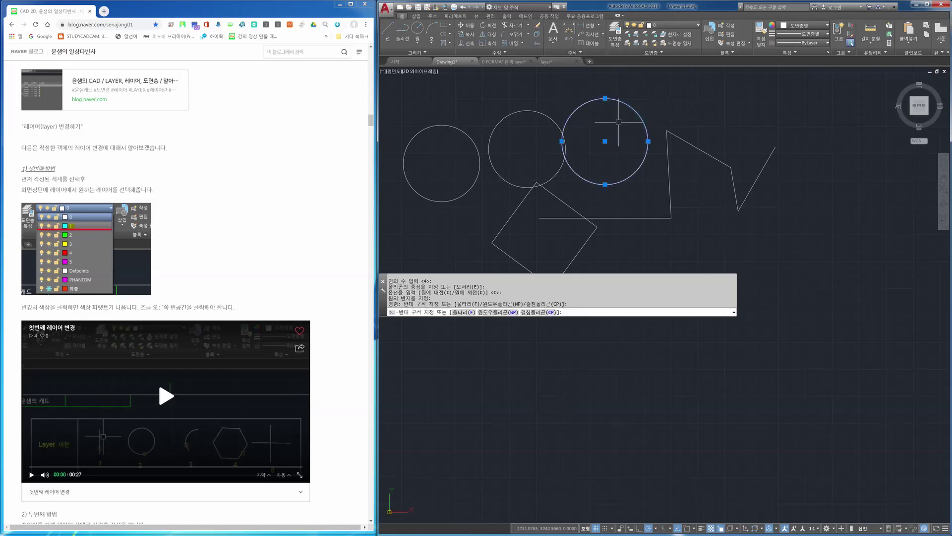
pyautogui.click(662, 25)
pyautogui.click(669, 53)
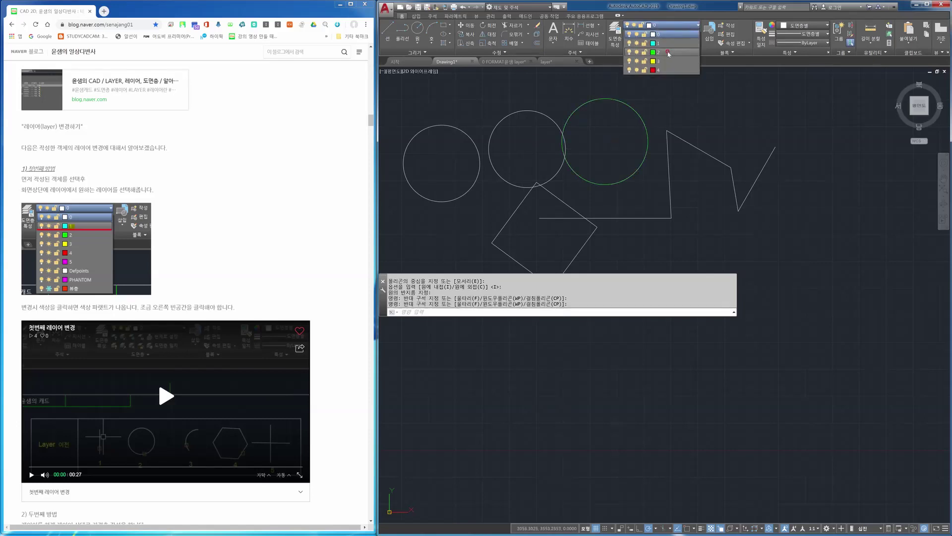
pyautogui.press('Escape')
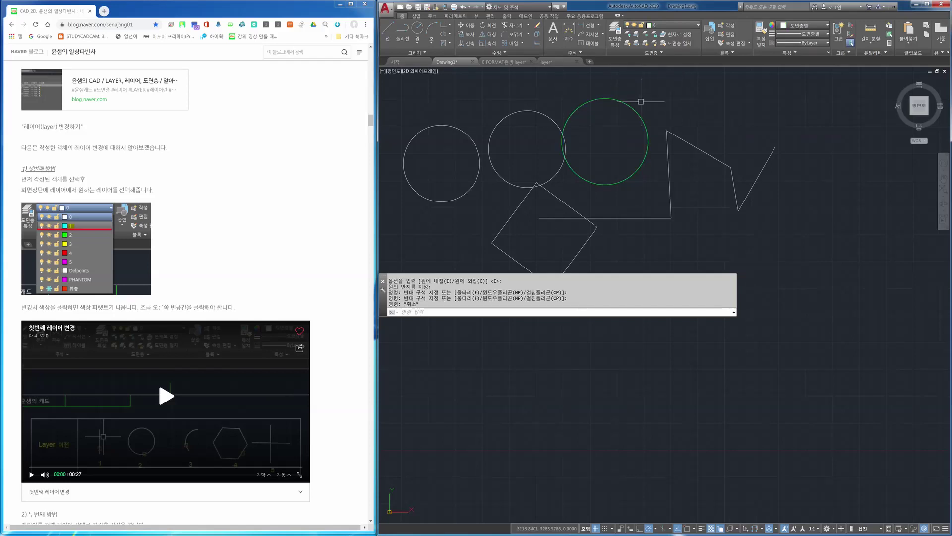
# - Move the two remaining white circles to layer 2 and clear the selection
pyautogui.click(556, 100)
pyautogui.click(521, 120)
pyautogui.click(518, 101)
pyautogui.click(463, 156)
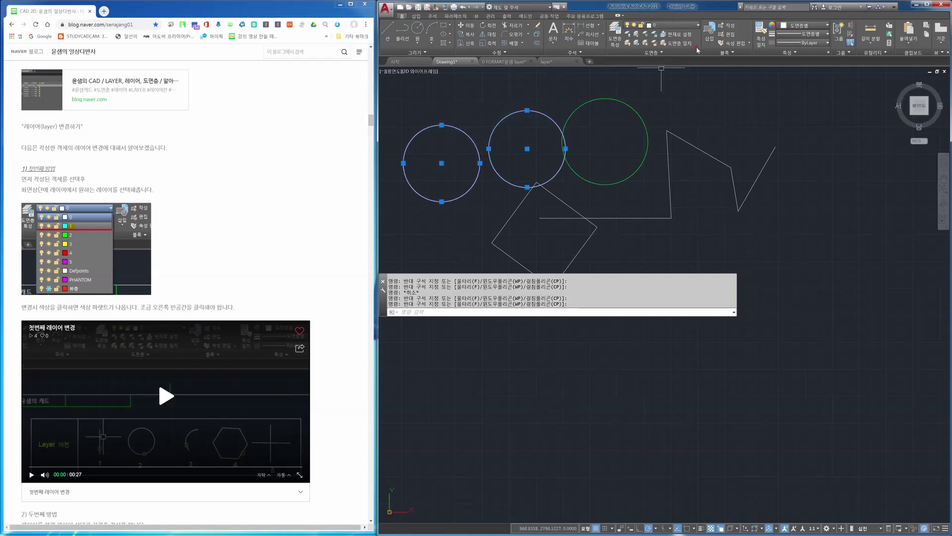
pyautogui.click(670, 25)
pyautogui.click(668, 54)
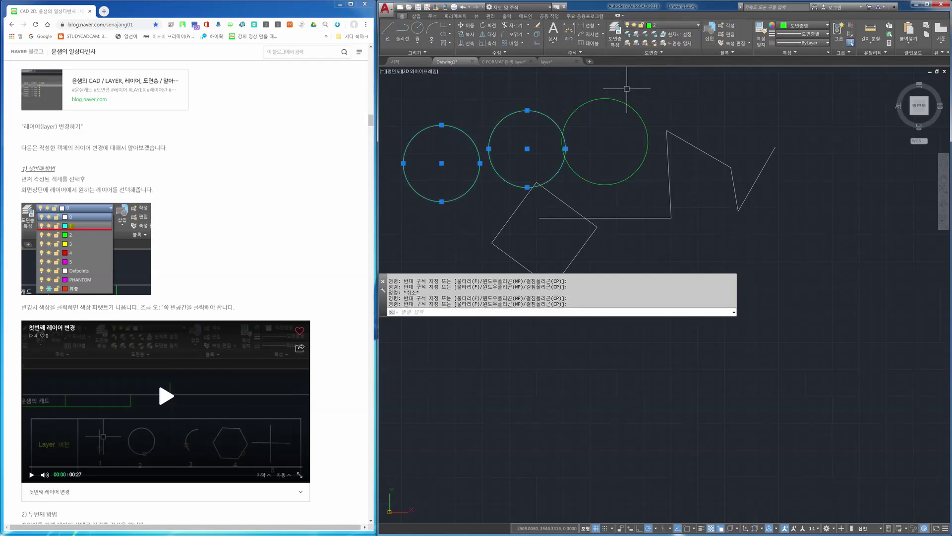
pyautogui.press('Escape')
# - Move the four-sided polygon to layer 3 and clear the selection
pyautogui.click(570, 206)
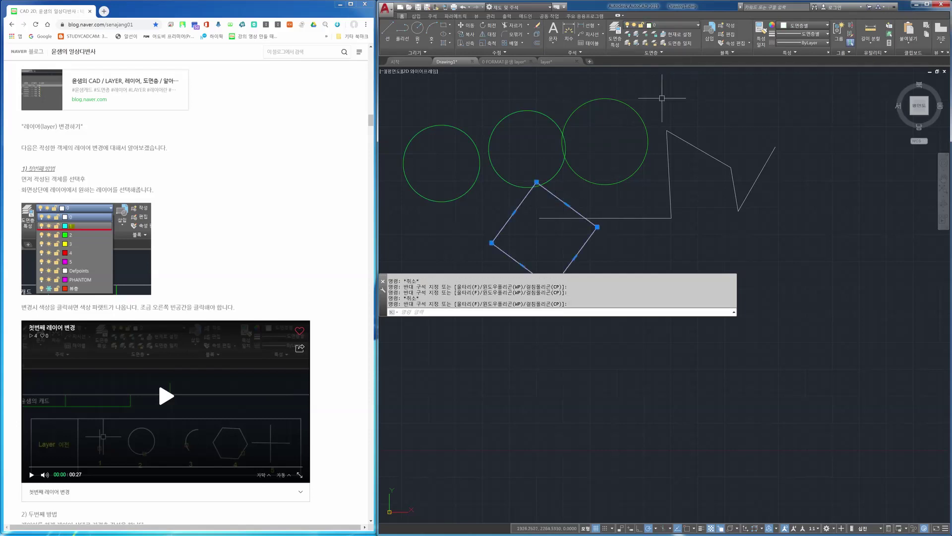
pyautogui.click(672, 27)
pyautogui.click(664, 60)
pyautogui.press('Escape')
# - Move all five connected lines to layer 4
pyautogui.click(739, 132)
pyautogui.click(689, 174)
pyautogui.click(787, 144)
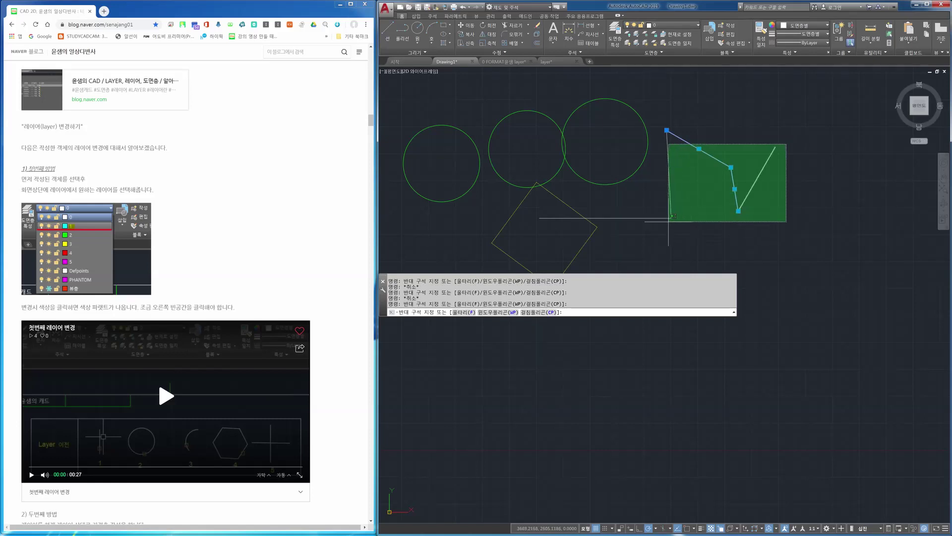
pyautogui.click(673, 216)
pyautogui.click(675, 24)
pyautogui.click(665, 70)
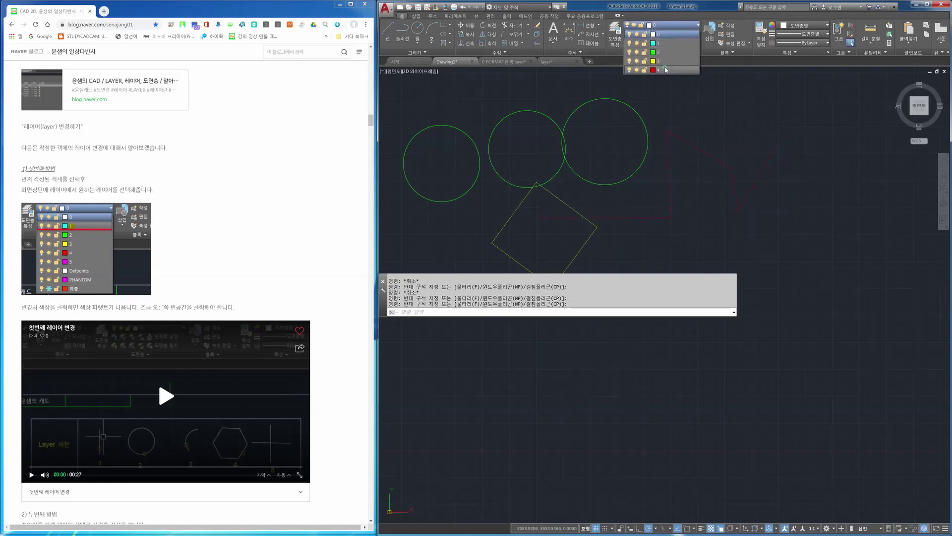
# - Move all circles, the four-sided polygon and the connected lines to layer 0, and clear the selection
pyautogui.press('Escape')
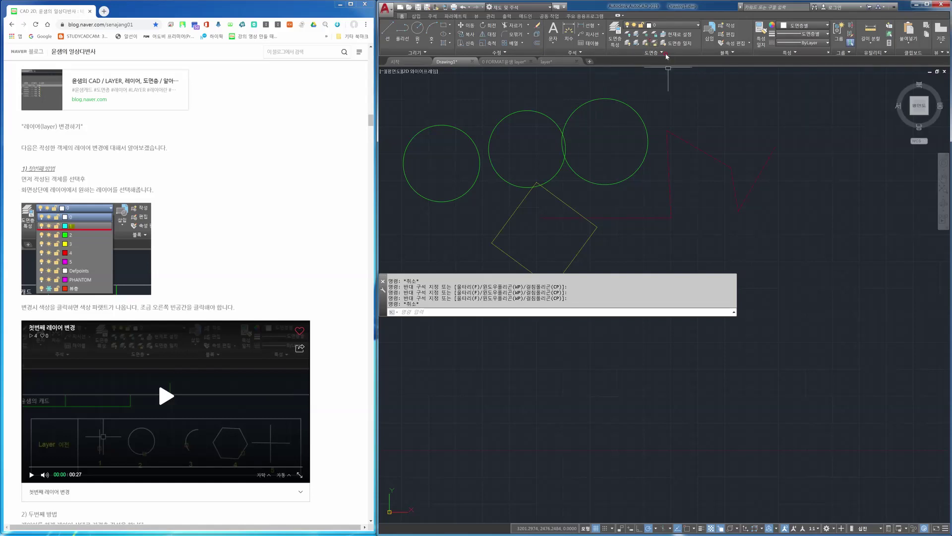
pyautogui.click(654, 85)
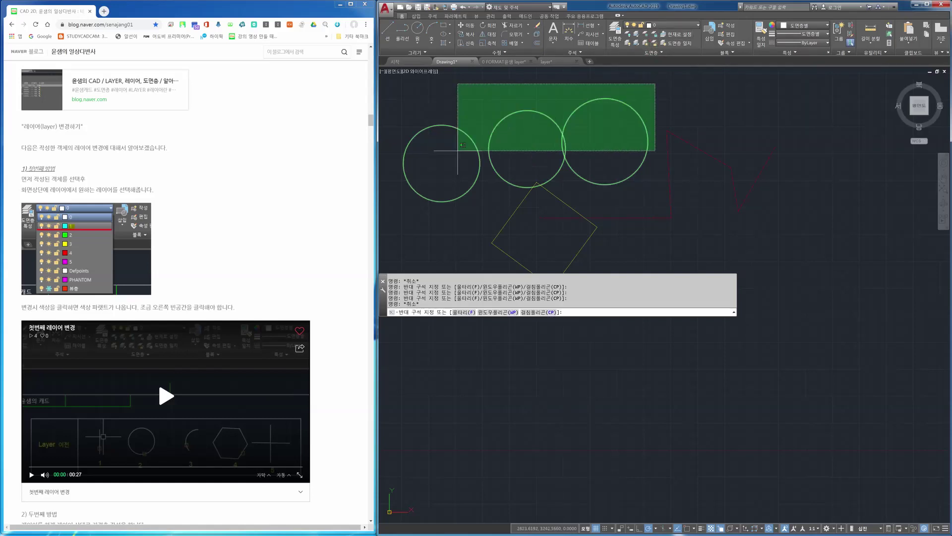
pyautogui.click(456, 152)
pyautogui.click(767, 93)
pyautogui.click(517, 228)
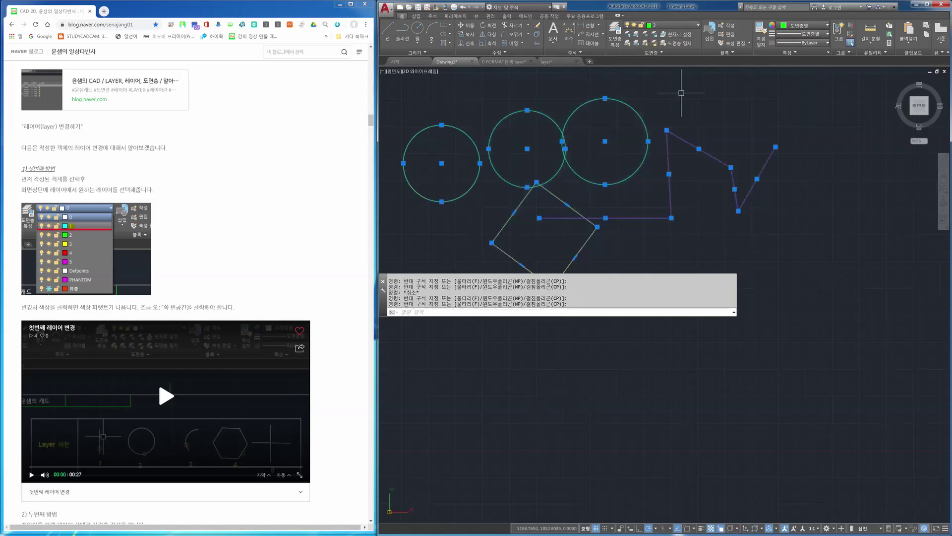
pyautogui.click(670, 25)
pyautogui.click(660, 36)
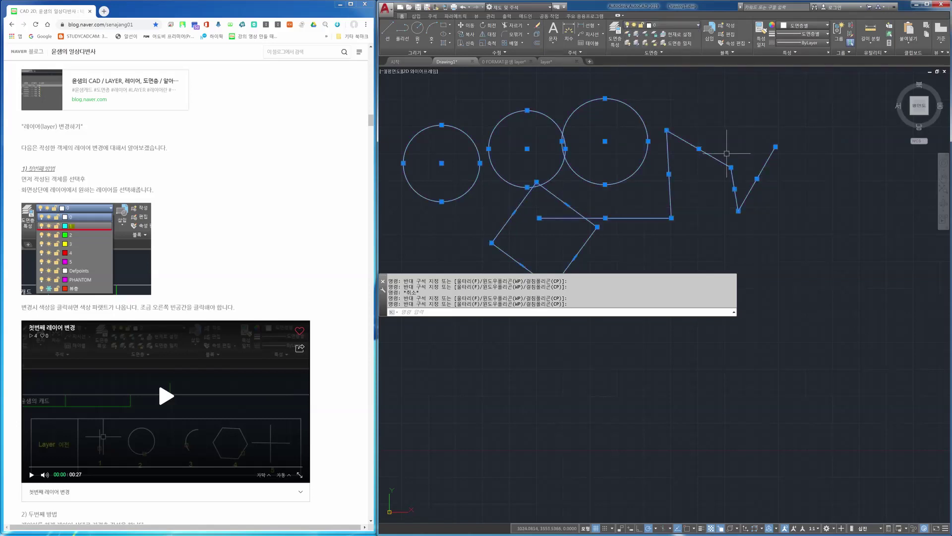
pyautogui.click(726, 102)
pyautogui.press('Escape')
pyautogui.press('Escape')
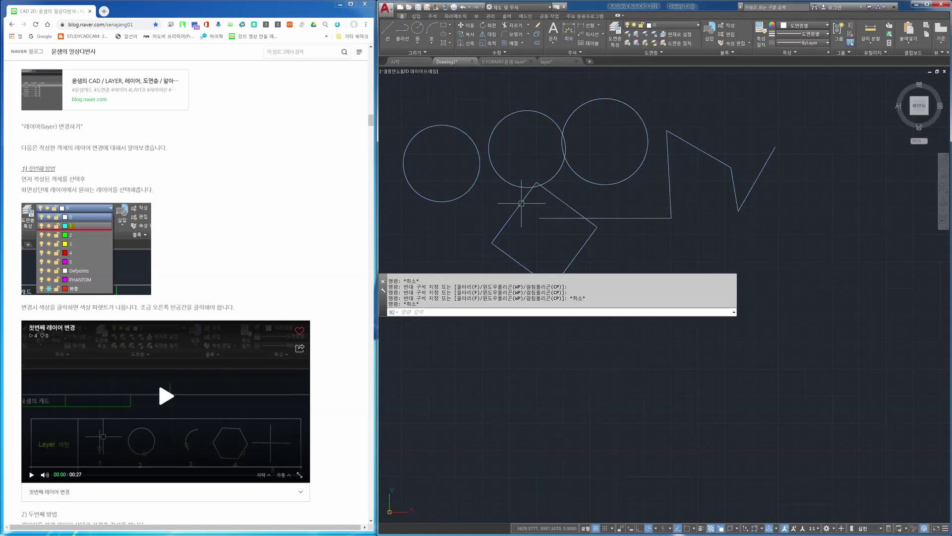
# - Erase all the circles, the polygon and the connected lines from the drawing
pyautogui.write('e')
pyautogui.press('Return')
pyautogui.click(786, 102)
pyautogui.click(427, 273)
pyautogui.press('Return')
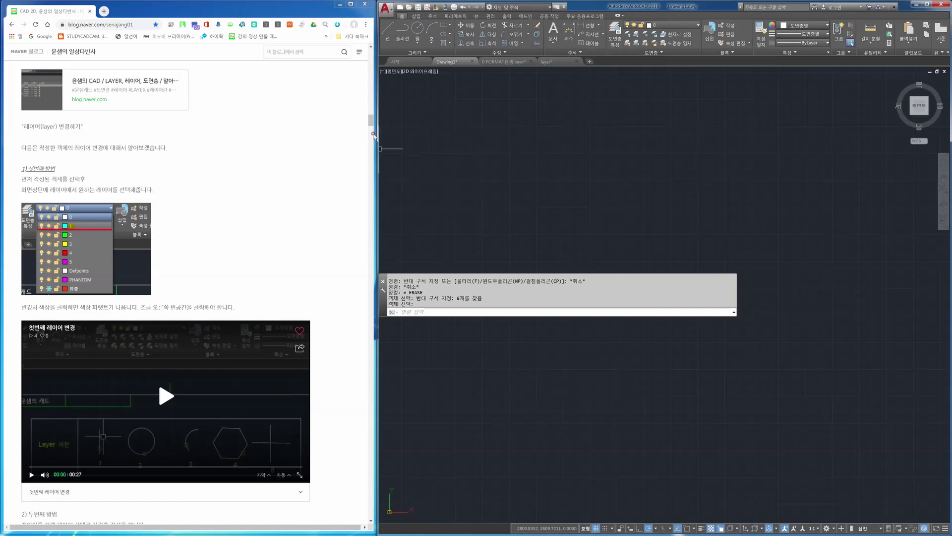
# - Draw a circle with a radius of about 234 and, to its right, a rectangle about 545 wide, both on layer 0
pyautogui.moveTo(372, 124); pyautogui.dragTo(372, 132)
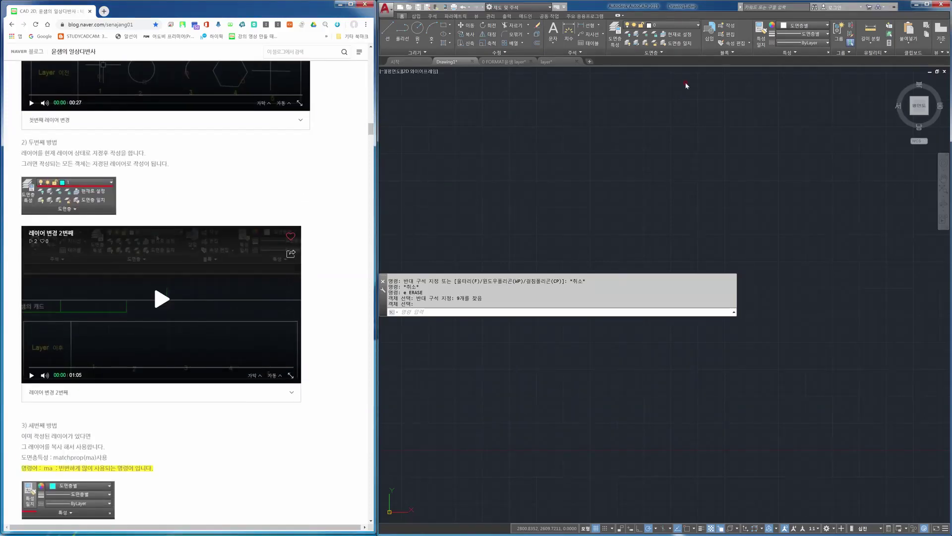
pyautogui.click(686, 29)
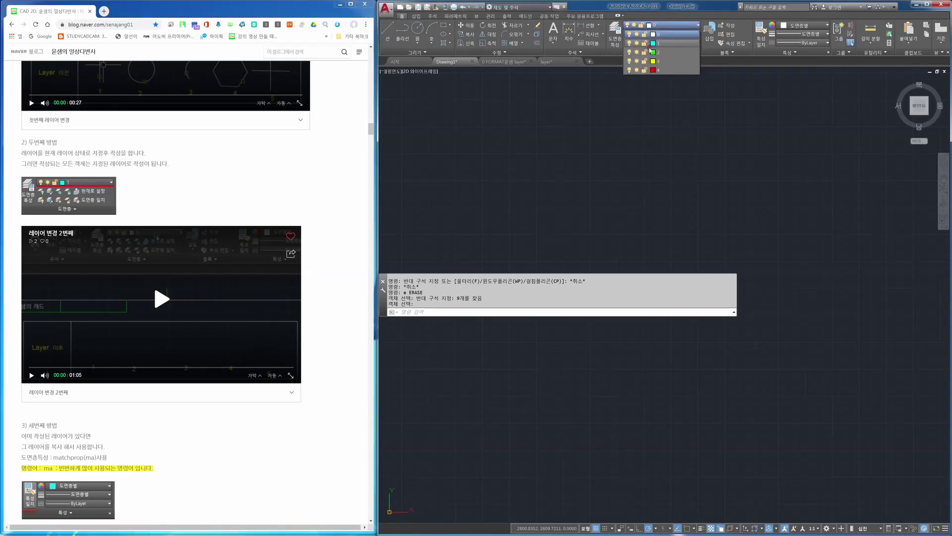
pyautogui.write('c')
pyautogui.press('Return')
pyautogui.click(458, 162)
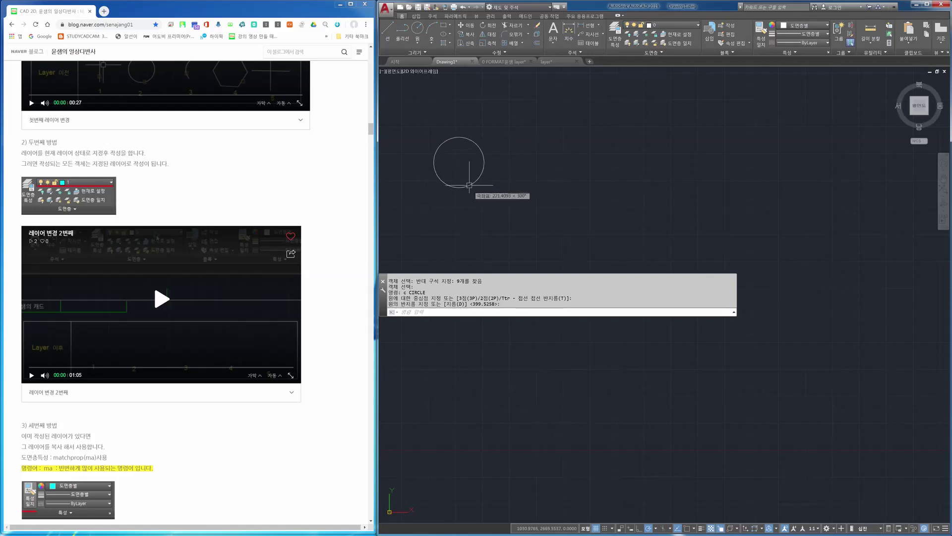
pyautogui.click(470, 186)
pyautogui.write('rect')
pyautogui.press('Return')
pyautogui.click(531, 208)
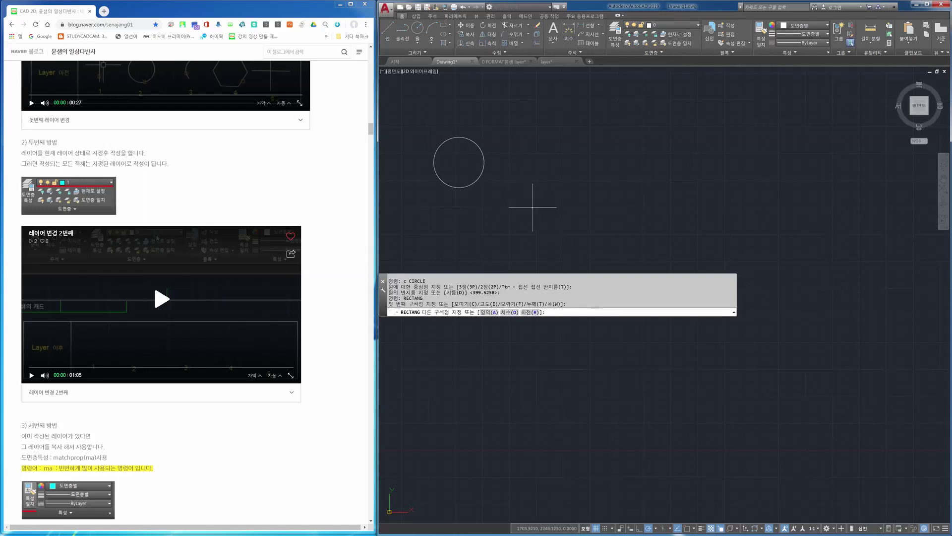
pyautogui.click(591, 143)
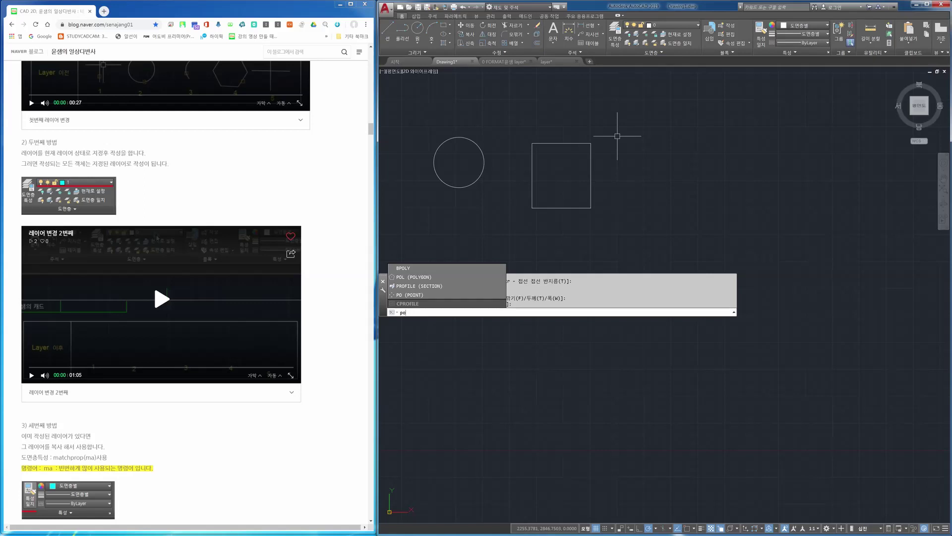
# - Draw a six-sided polygon inscribed in a circle to the right of the rectangle
pyautogui.press('BackSpace')
pyautogui.write('l')
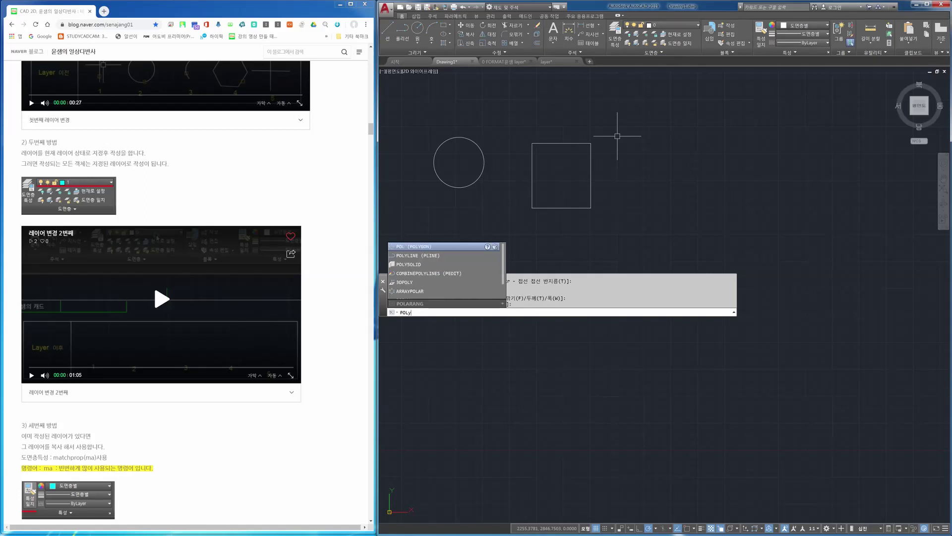
pyautogui.press('Return')
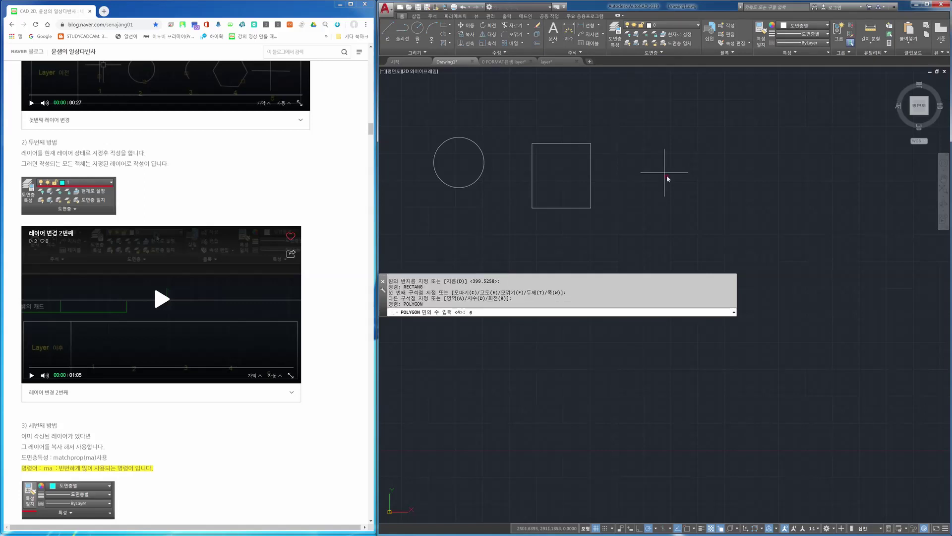
pyautogui.write('6')
pyautogui.press('Return')
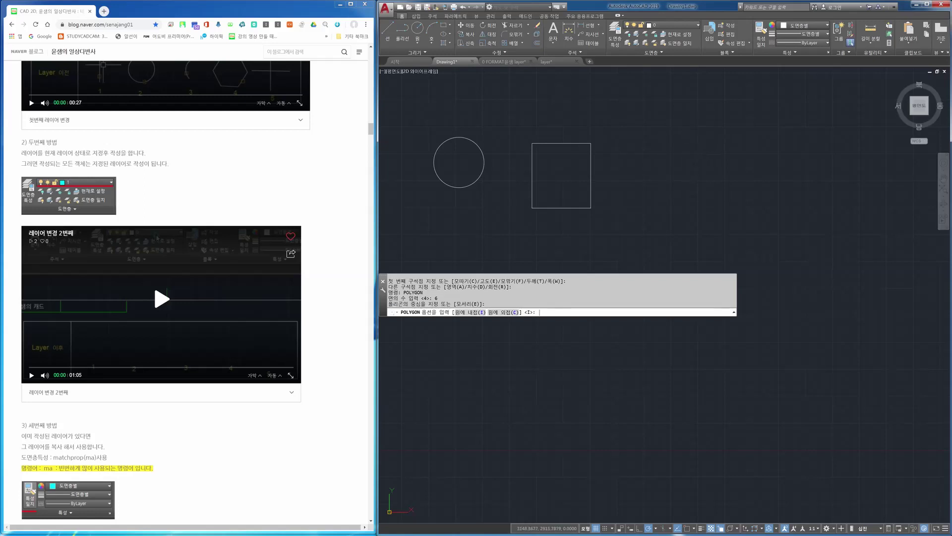
pyautogui.press('Return')
pyautogui.click(699, 153)
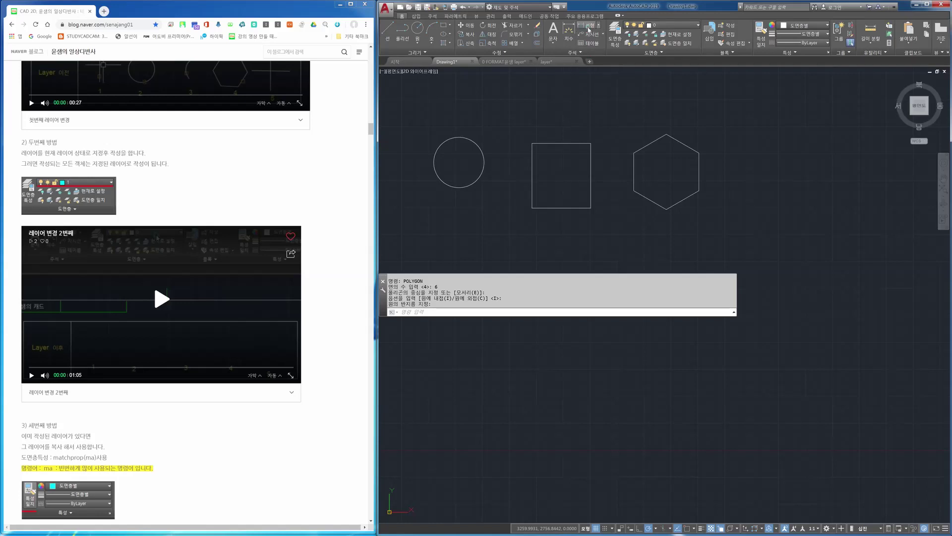
# - Turn on object snap and place a linear dimension above the rectangle's top edge
pyautogui.click(589, 27)
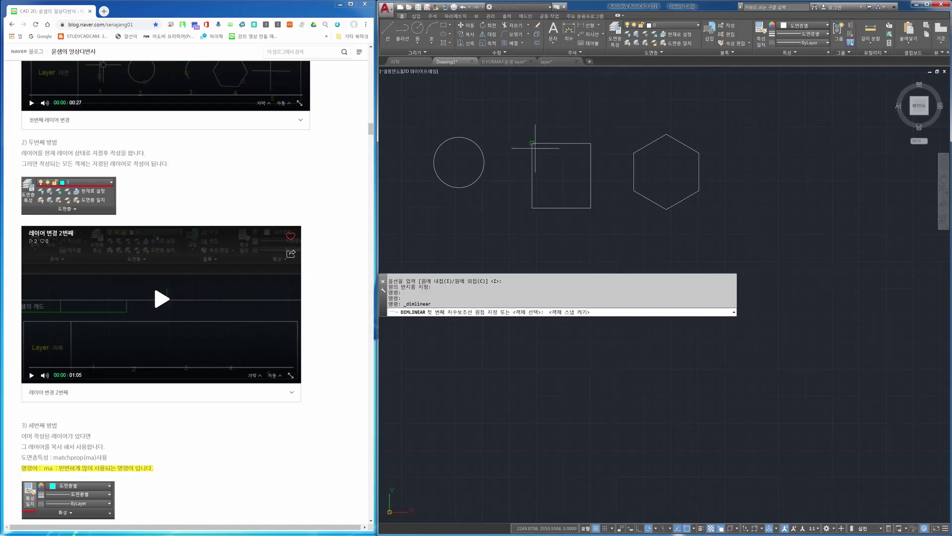
pyautogui.press('F3')
pyautogui.click(532, 144)
pyautogui.click(591, 143)
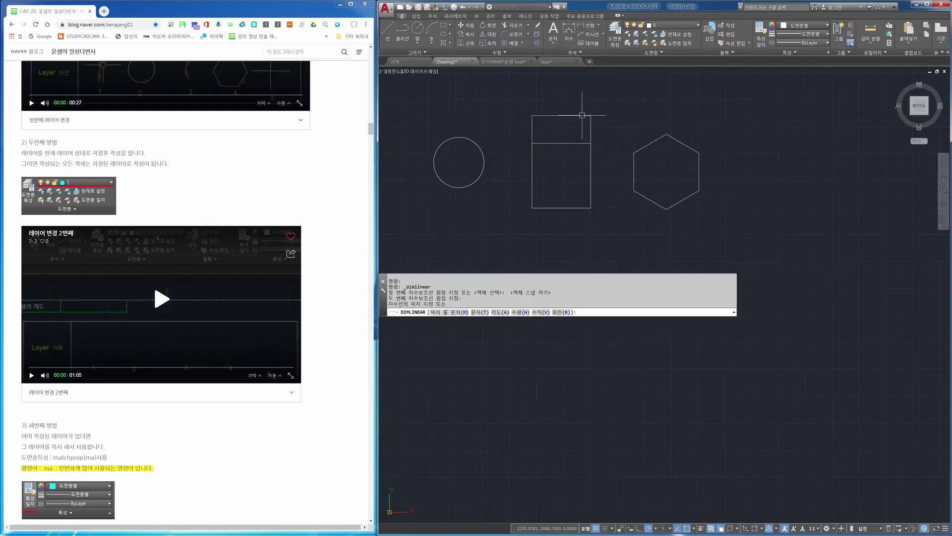
pyautogui.click(588, 115)
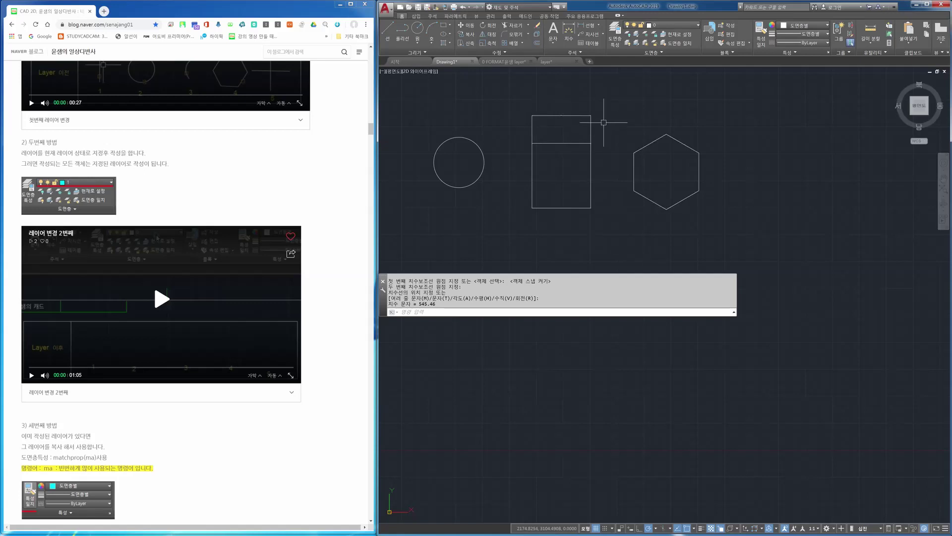
# - Erase the linear dimension above the rectangle
pyautogui.press('BackSpace')
pyautogui.write('e')
pyautogui.press('space')
pyautogui.click(570, 117)
pyautogui.click(618, 105)
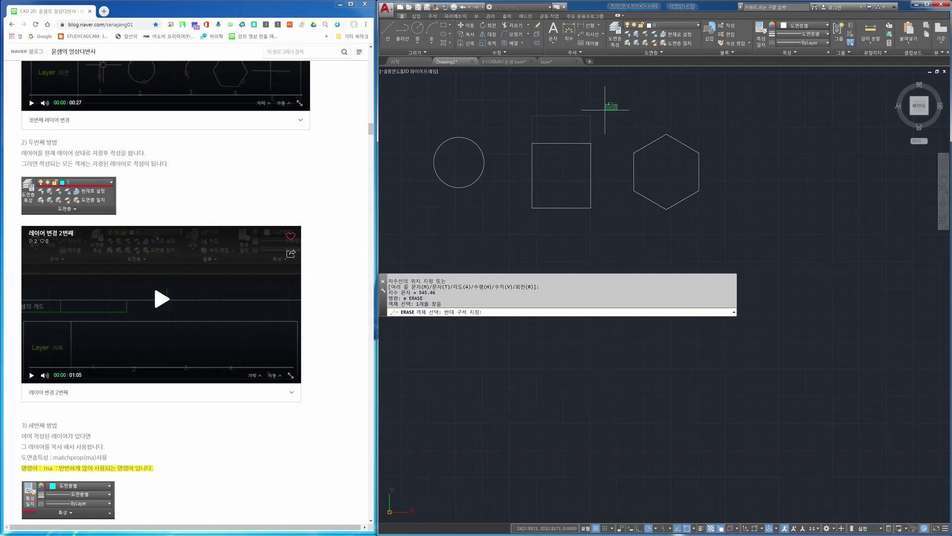
pyautogui.press('space')
pyautogui.click(596, 114)
pyautogui.click(529, 125)
pyautogui.press('Escape')
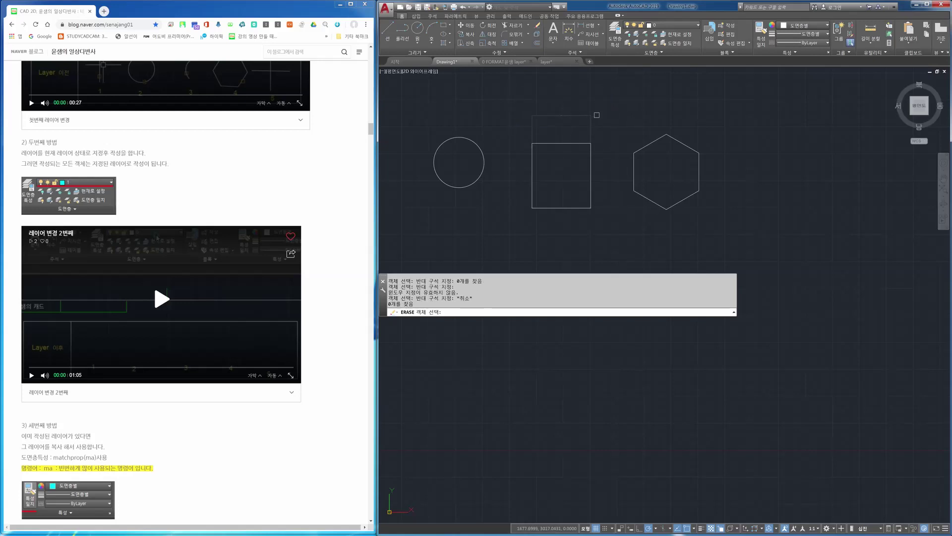
pyautogui.press('space')
pyautogui.click(618, 115)
pyautogui.click(526, 128)
pyautogui.press('space')
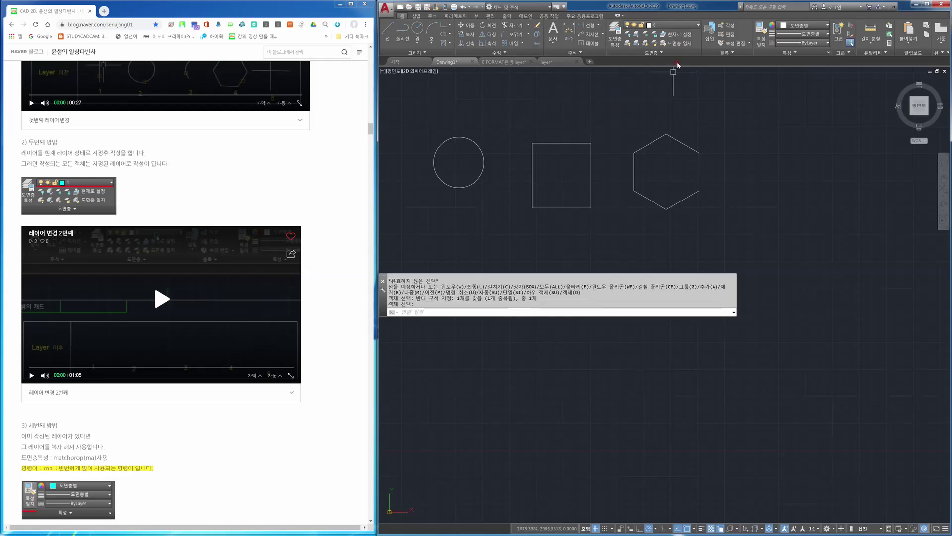
# - Make layer 4 the current layer, keeping its colour red
pyautogui.click(667, 26)
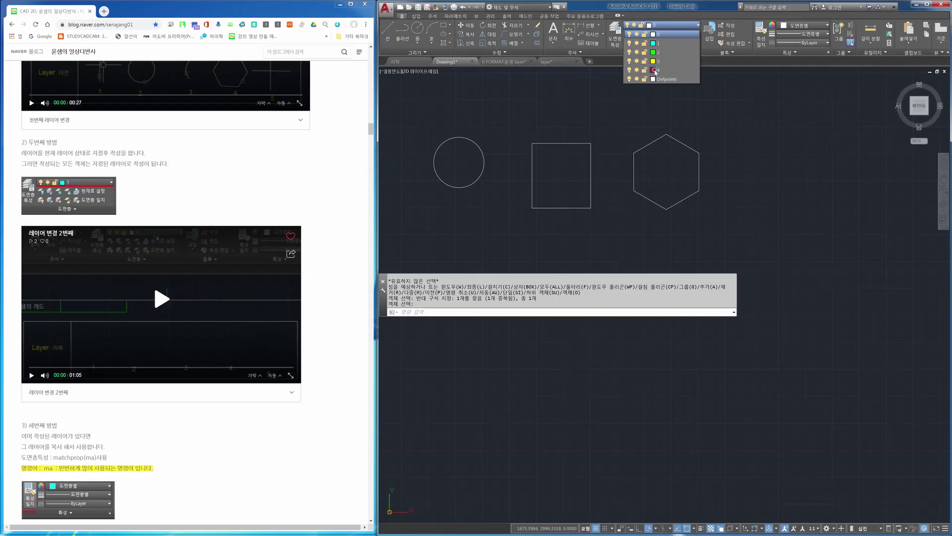
pyautogui.click(653, 70)
pyautogui.click(644, 283)
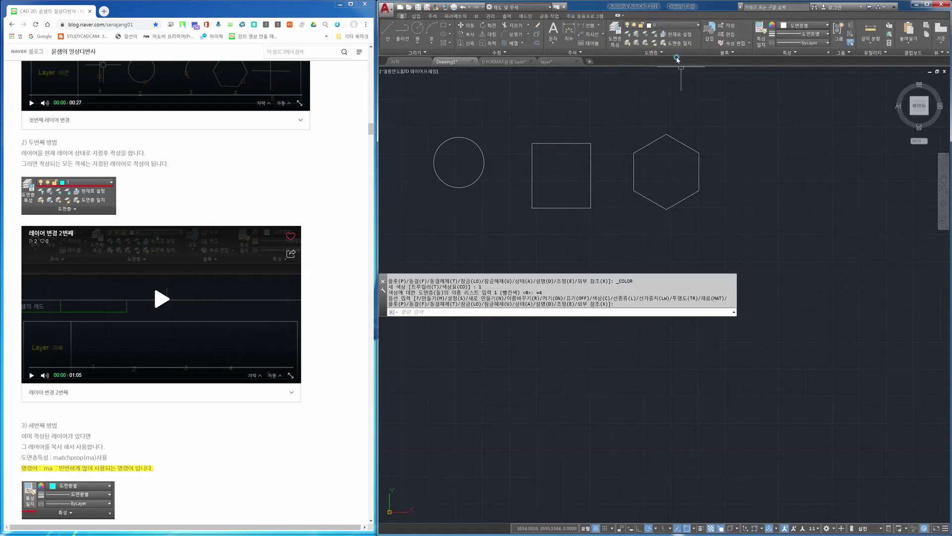
pyautogui.click(669, 25)
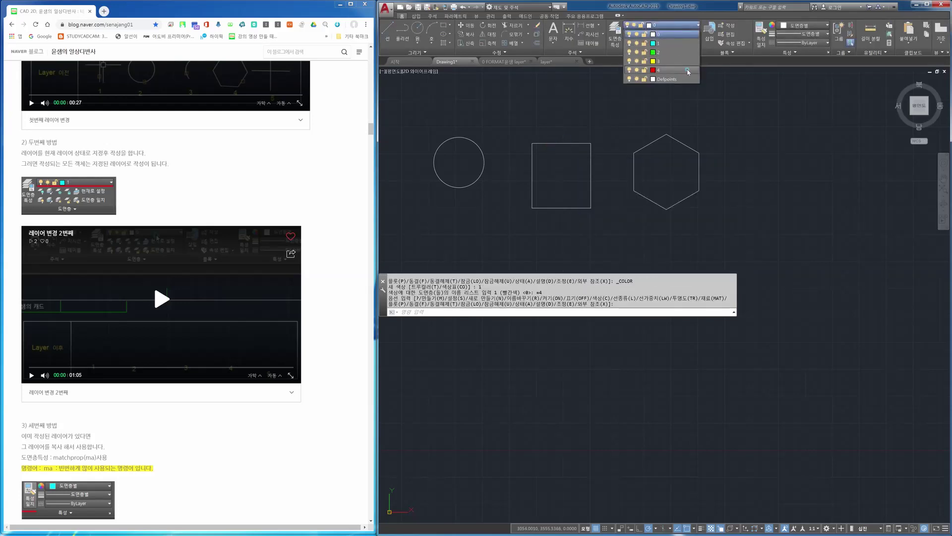
pyautogui.click(682, 70)
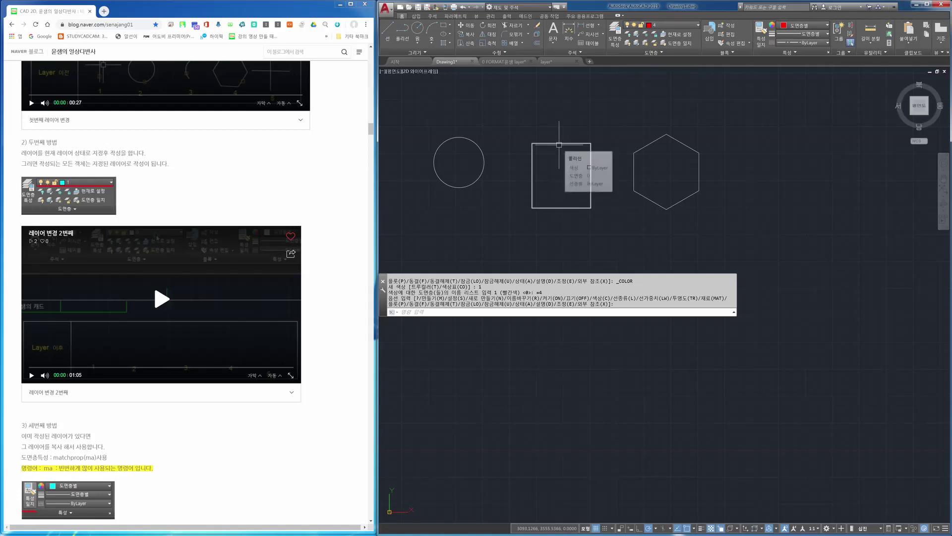
# - Add a linear dimension above the rectangle's top edge on layer 4
pyautogui.click(590, 25)
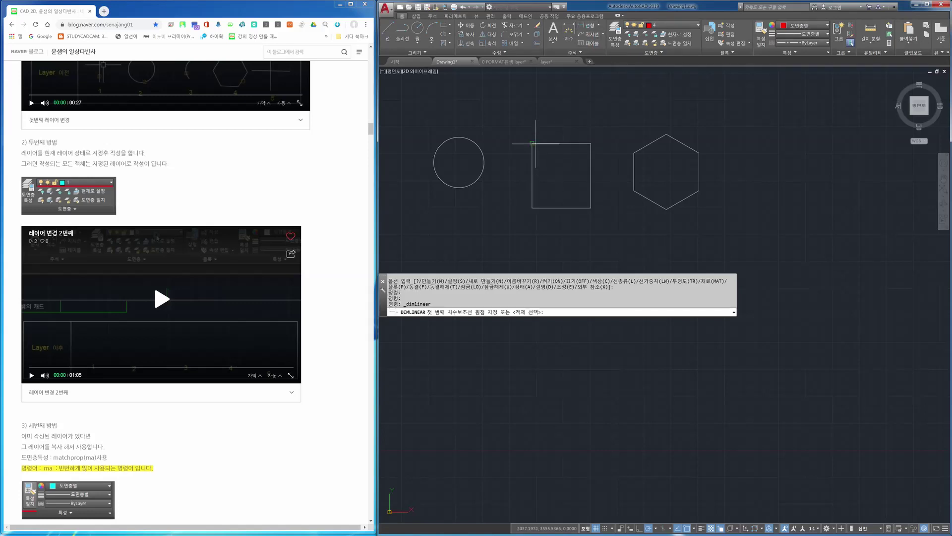
pyautogui.click(532, 143)
pyautogui.click(591, 143)
pyautogui.click(590, 117)
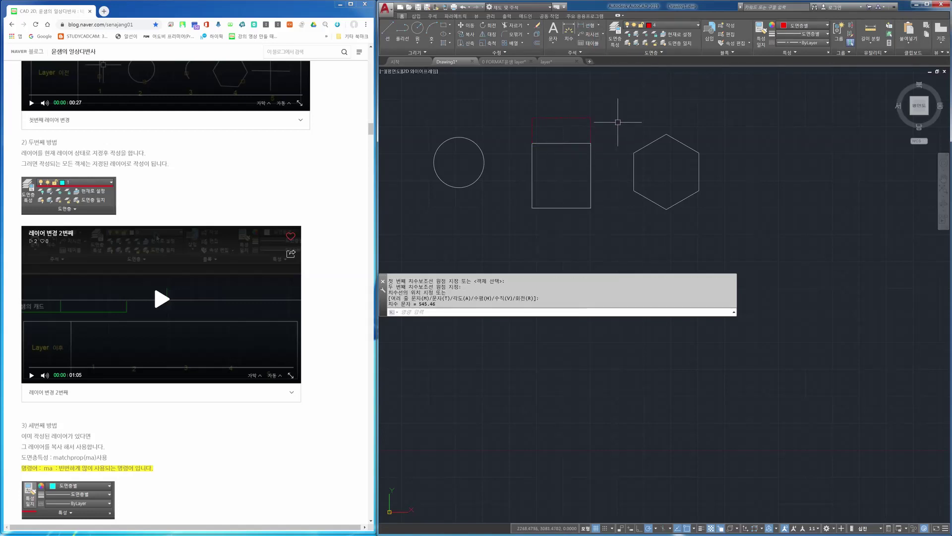
# - Draw a freehand chain of connected lines on layer 4, running from below the circle past the rectangle and across the hexagon
pyautogui.write('l')
pyautogui.press('Return')
pyautogui.click(453, 247)
pyautogui.click(502, 248)
pyautogui.click(503, 125)
pyautogui.click(532, 118)
pyautogui.click(617, 176)
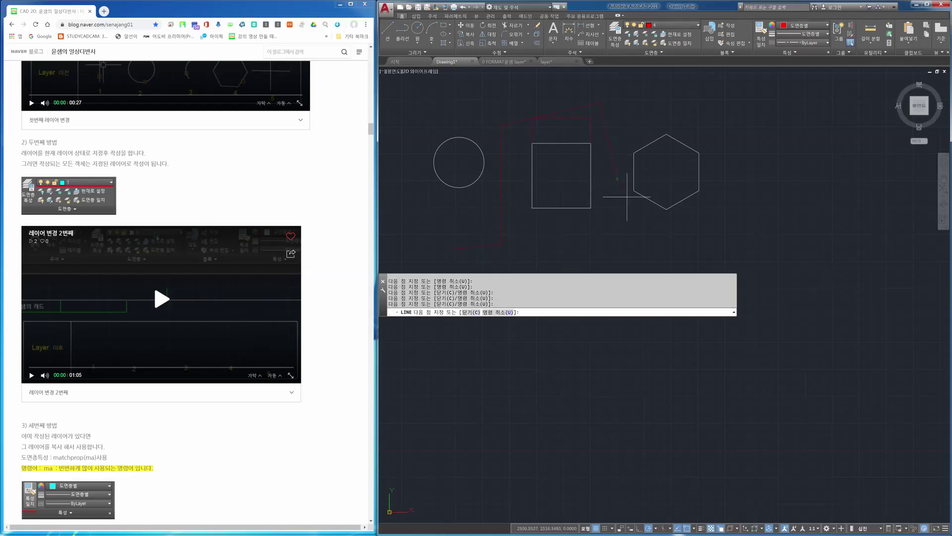
pyautogui.click(642, 230)
pyautogui.click(667, 210)
pyautogui.click(667, 156)
pyautogui.click(718, 121)
pyautogui.click(679, 98)
pyautogui.press('Return')
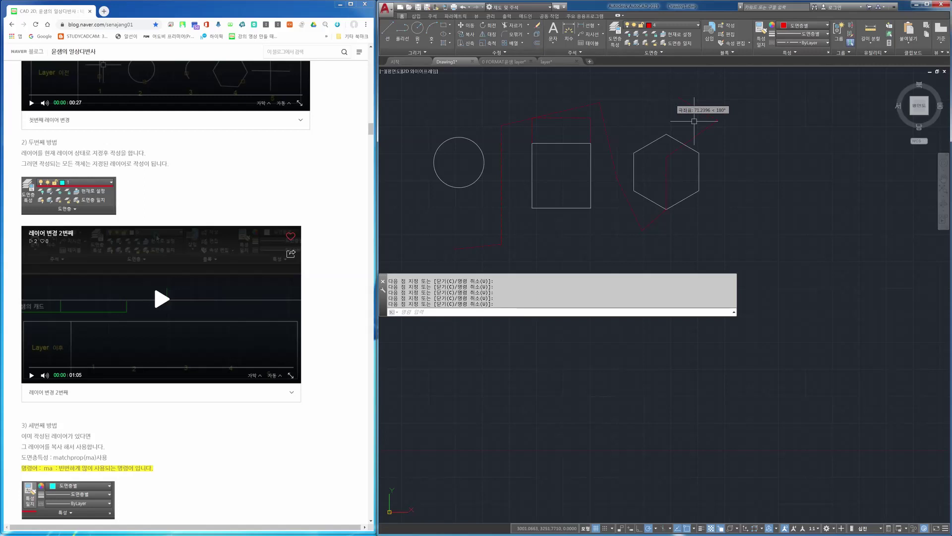
# - Make layer 1 the current layer and draw a circle to the right of the hexagon
pyautogui.click(672, 25)
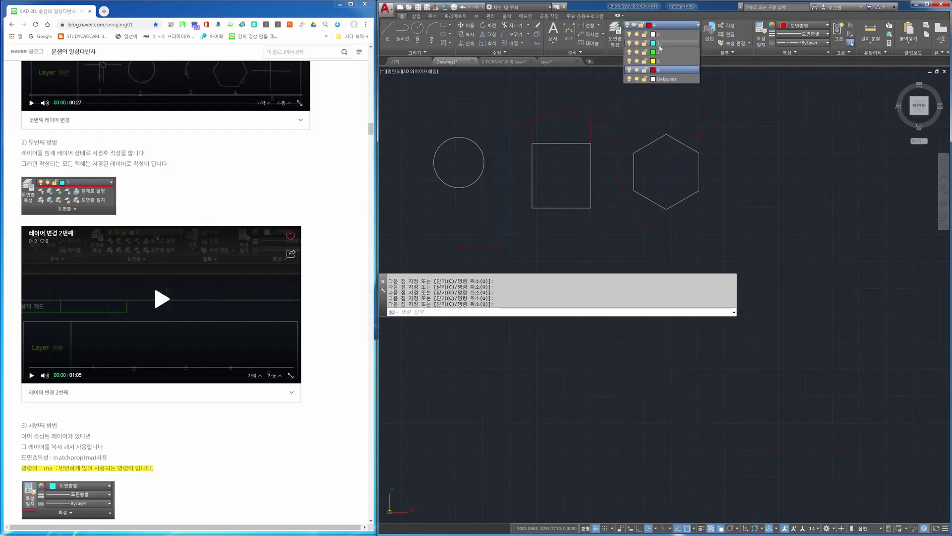
pyautogui.click(659, 43)
pyautogui.write('c')
pyautogui.click(739, 182)
pyautogui.click(749, 209)
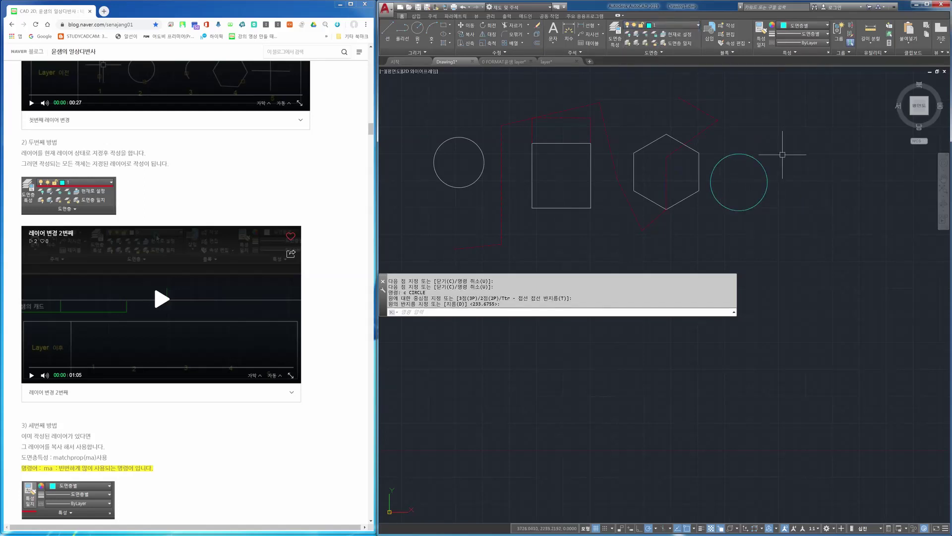
# - Draw five more circles on layer 1: three around the cyan circle, one below the hexagon and one over the rectangle's lower-right corner
pyautogui.press('space')
pyautogui.click(784, 143)
pyautogui.click(795, 170)
pyautogui.press('space')
pyautogui.click(807, 199)
pyautogui.click(806, 230)
pyautogui.press('space')
pyautogui.click(781, 245)
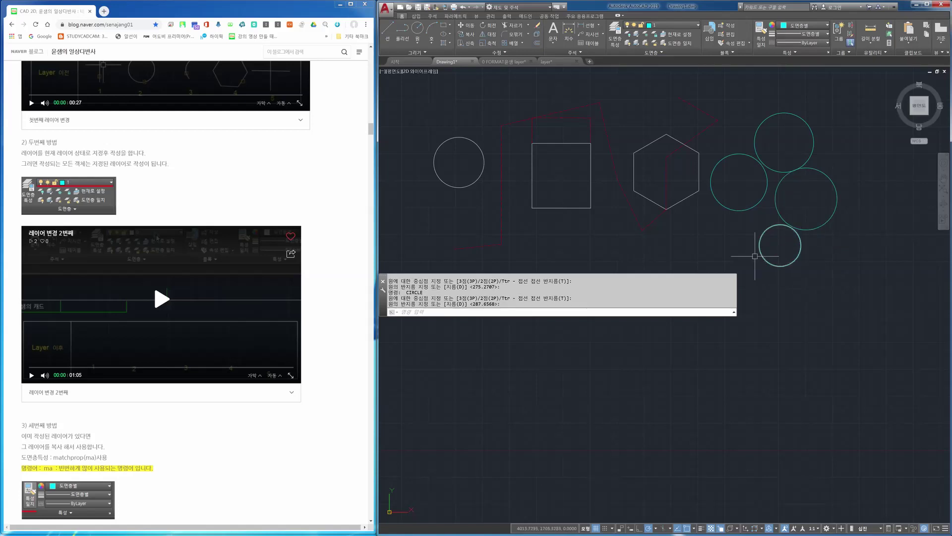
pyautogui.click(760, 246)
pyautogui.press('space')
pyautogui.click(703, 238)
pyautogui.click(686, 237)
pyautogui.press('space')
pyautogui.click(599, 224)
pyautogui.click(621, 234)
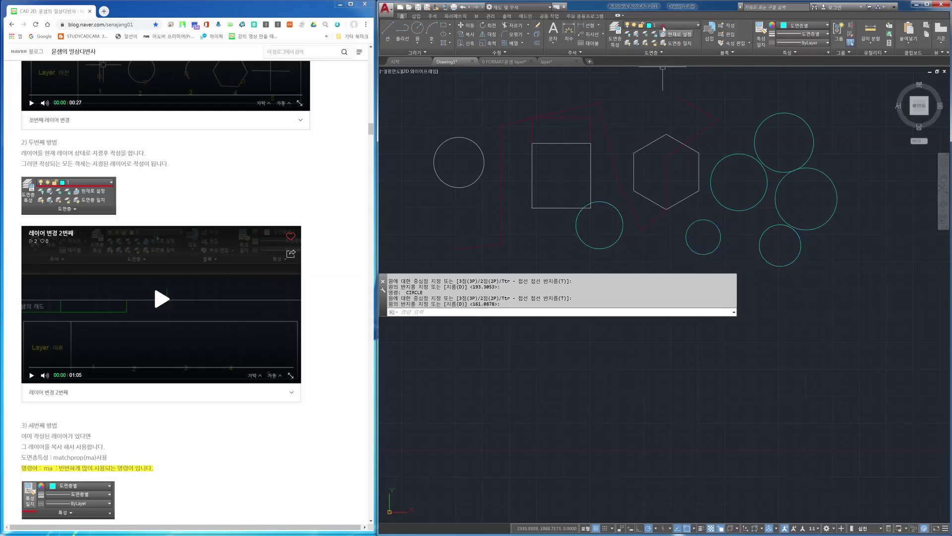
# - Make layer 3 the current layer and draw a circle of about 401 radius overlapping the white circle's top edge
pyautogui.click(665, 25)
pyautogui.click(662, 61)
pyautogui.write('d')
pyautogui.press('space')
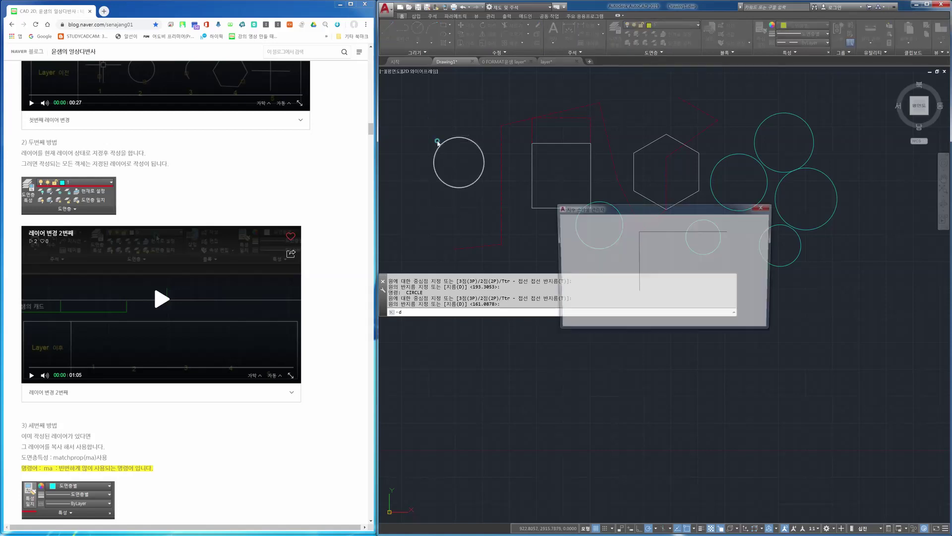
pyautogui.click(763, 208)
pyautogui.write('c')
pyautogui.press('space')
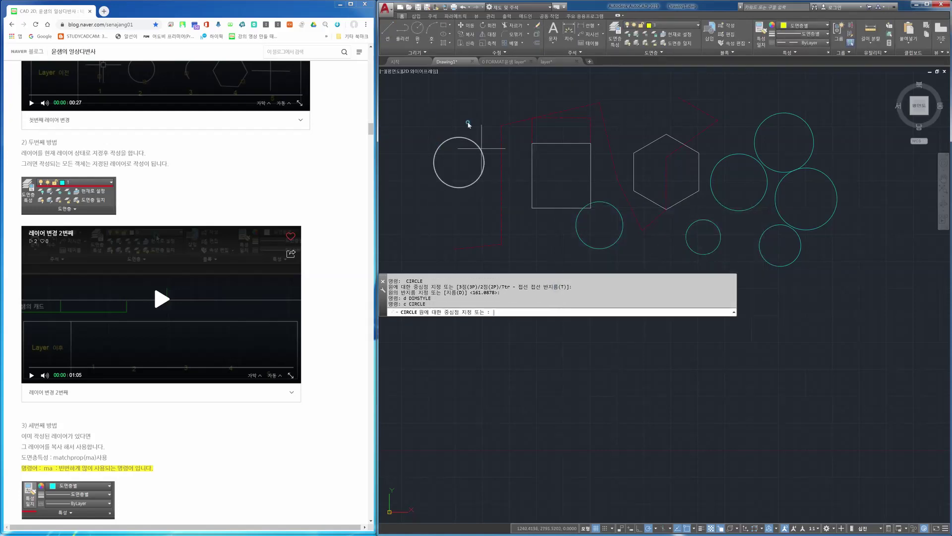
pyautogui.click(468, 122)
pyautogui.click(483, 161)
pyautogui.click(532, 178)
# - Draw three more circles on layer 3: one inside the rectangle, one at its lower-left corner and one below the white circle
pyautogui.write('c')
pyautogui.press('space')
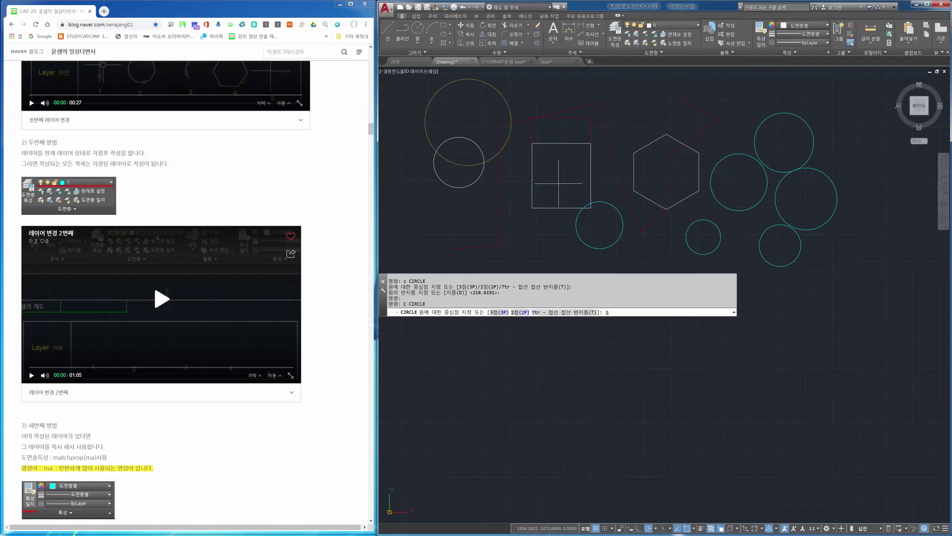
pyautogui.write('1')
pyautogui.press('Escape')
pyautogui.write('c')
pyautogui.press('space')
pyautogui.click(552, 178)
pyautogui.click(538, 197)
pyautogui.press('space')
pyautogui.click(525, 218)
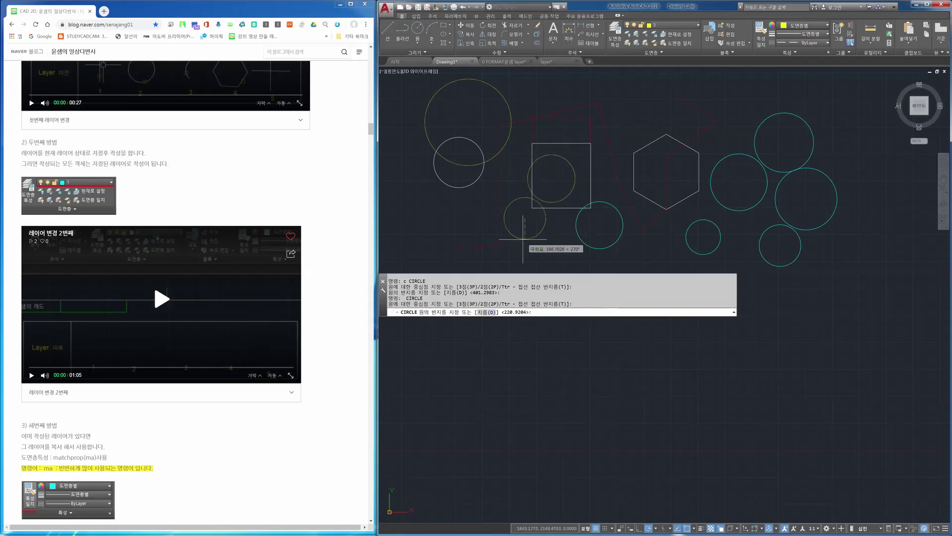
pyautogui.click(503, 218)
pyautogui.press('space')
pyautogui.click(445, 212)
pyautogui.click(442, 226)
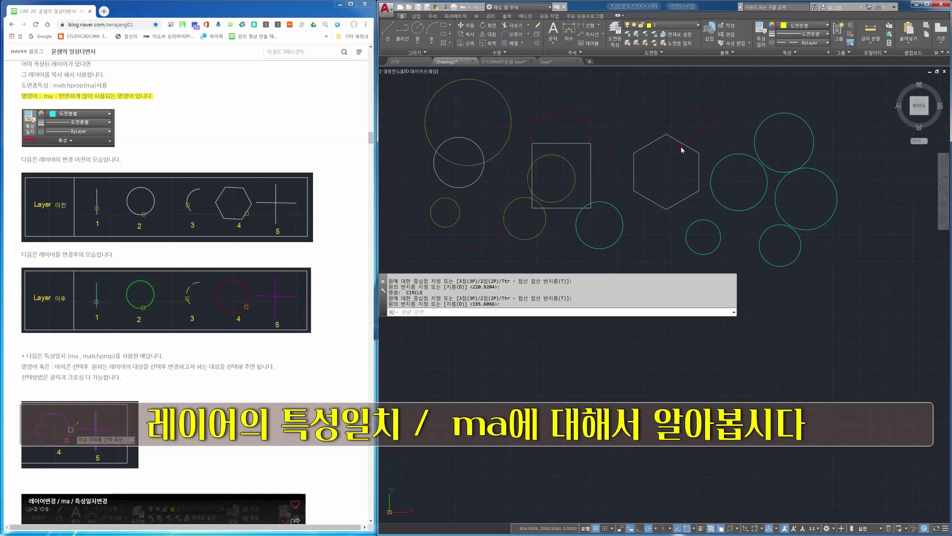
# - Match the properties of the cyan circle beside the hexagon to the hexagon and individual lines around it
pyautogui.click(761, 35)
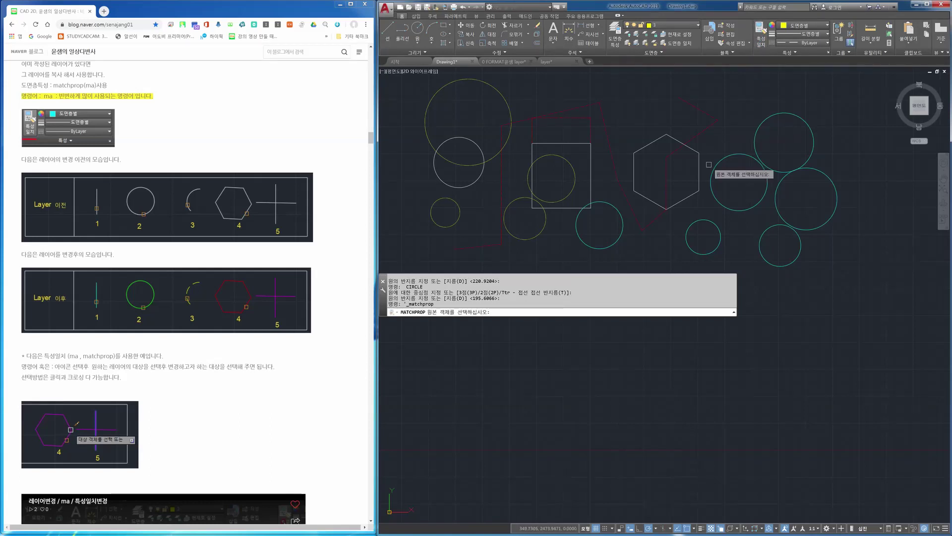
pyautogui.click(728, 157)
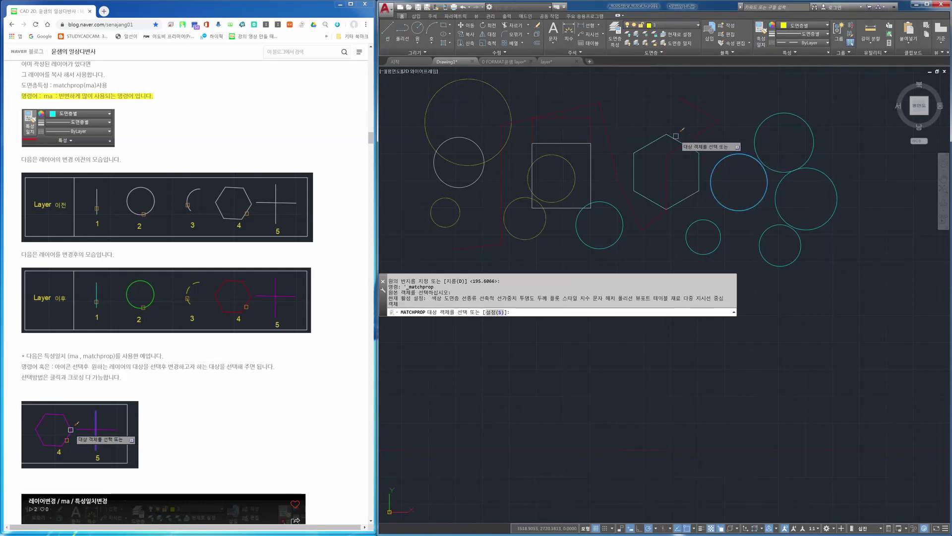
pyautogui.click(697, 136)
pyautogui.click(698, 110)
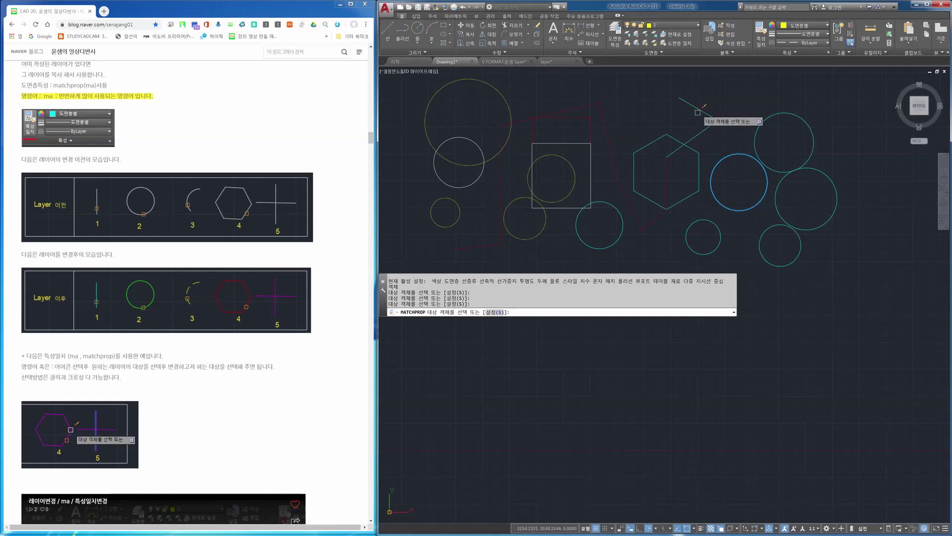
pyautogui.click(667, 175)
pyautogui.click(618, 160)
pyautogui.click(598, 137)
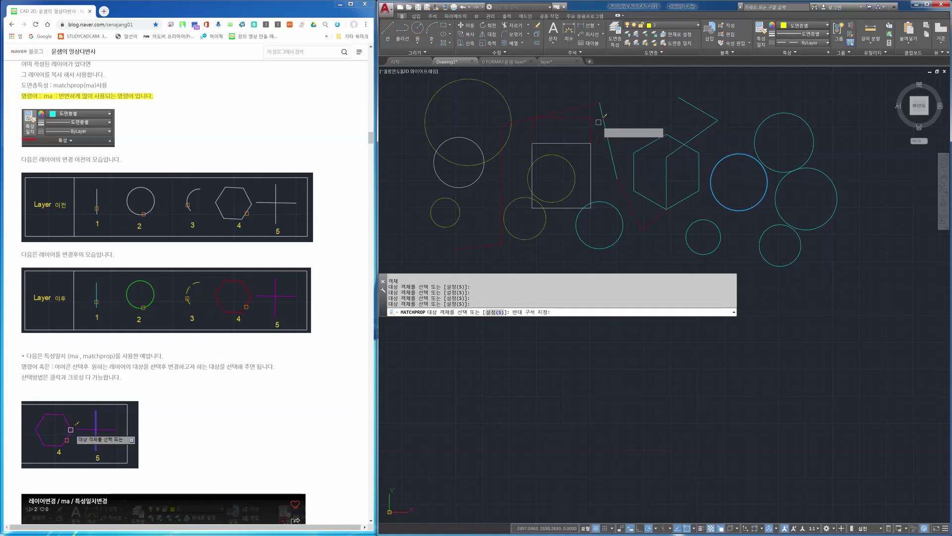
# - Extend the cyan property match by crossing selections to the rectangle, its dimension, the nearby yellow circles and the connected lines
pyautogui.click(614, 102)
pyautogui.click(500, 199)
pyautogui.click(672, 237)
pyautogui.click(620, 190)
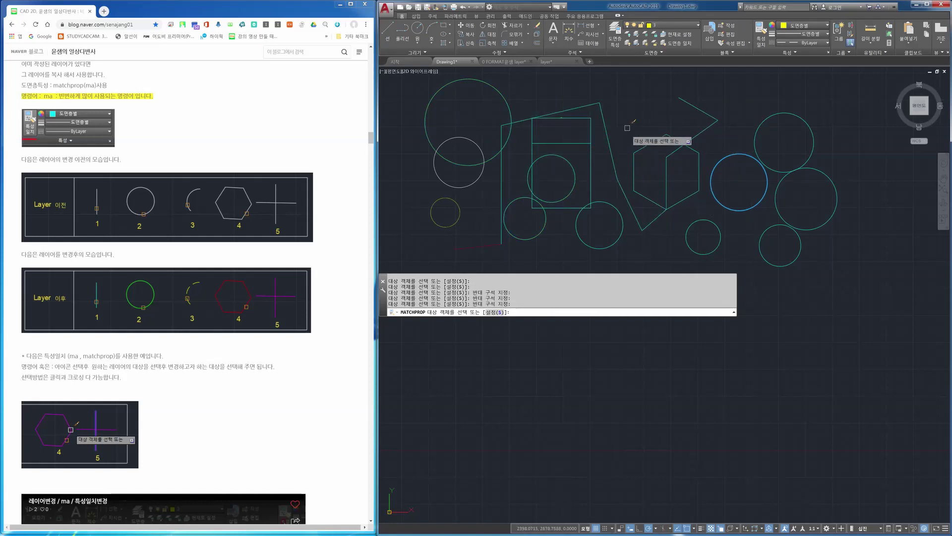
pyautogui.press('Return')
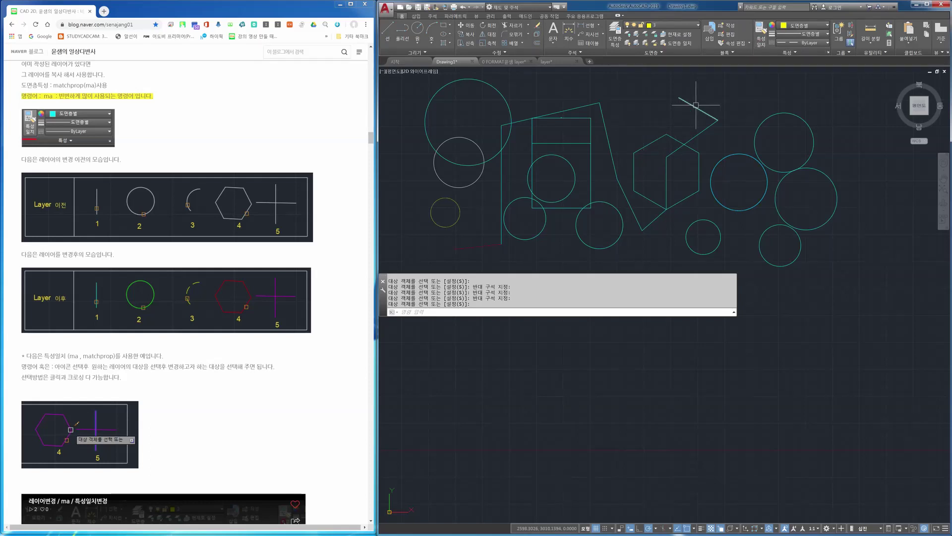
# - Use MATCHPROP to copy the small lower-left yellow circle's properties to the upper-left circles, rectangle, hexagon, connected lines and right-hand circles
pyautogui.press('Return')
pyautogui.press('Return')
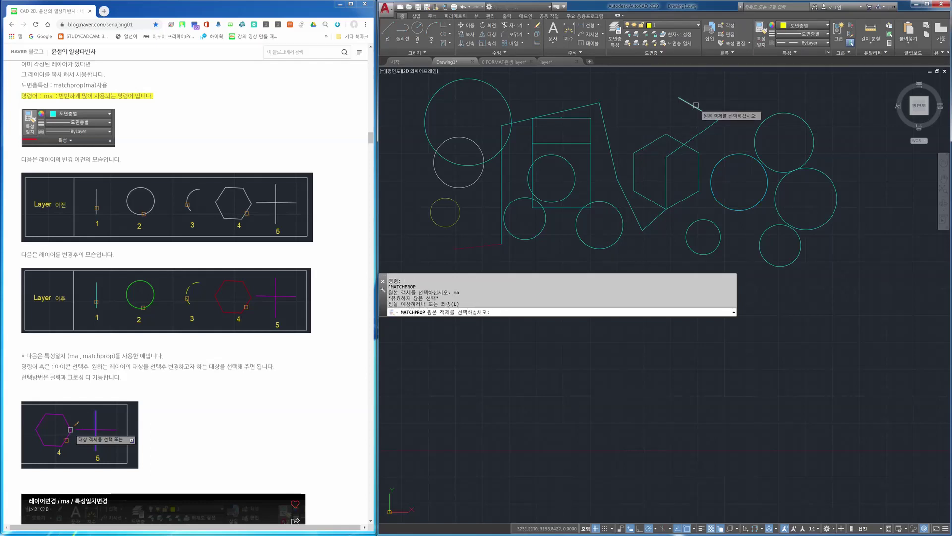
pyautogui.click(455, 202)
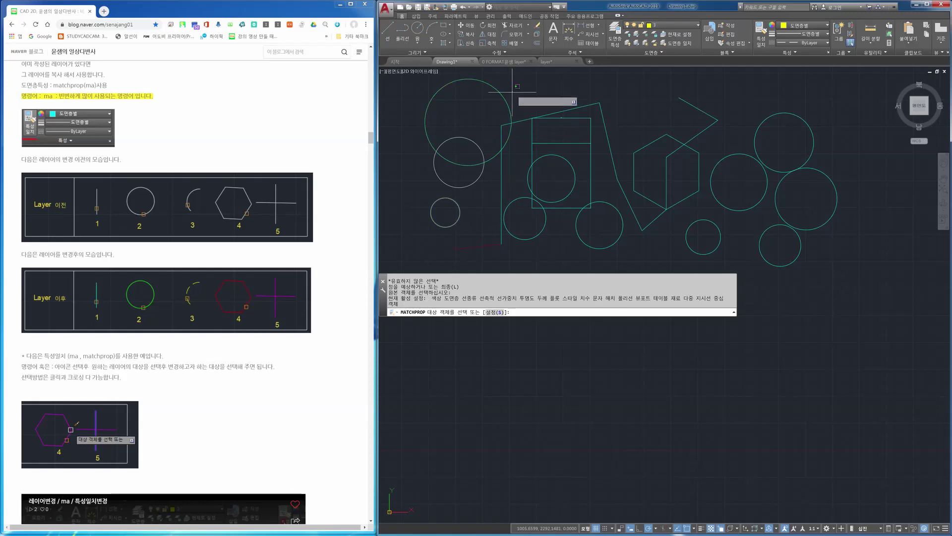
pyautogui.click(513, 90)
pyautogui.click(427, 180)
pyautogui.click(630, 96)
pyautogui.click(533, 193)
pyautogui.click(744, 105)
pyautogui.click(636, 199)
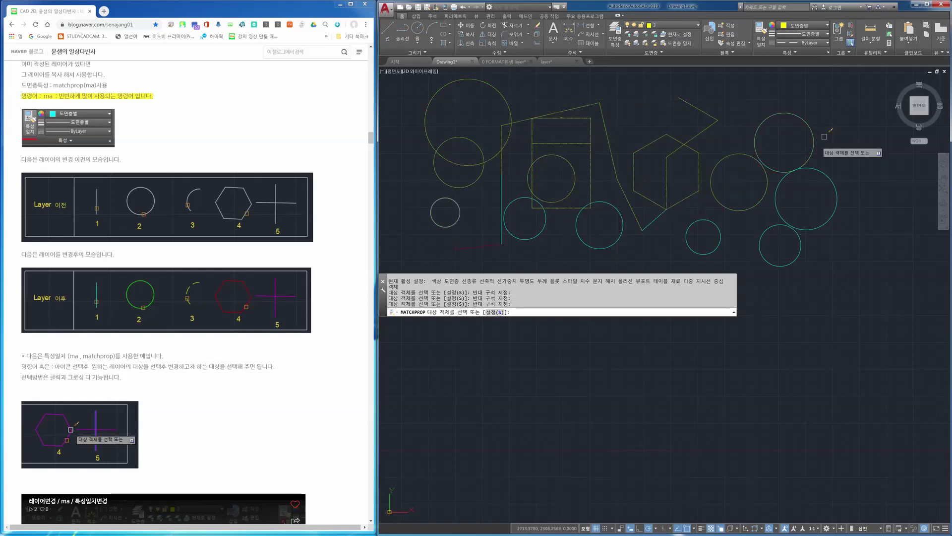
pyautogui.click(847, 121)
pyautogui.click(751, 240)
pyautogui.press('Return')
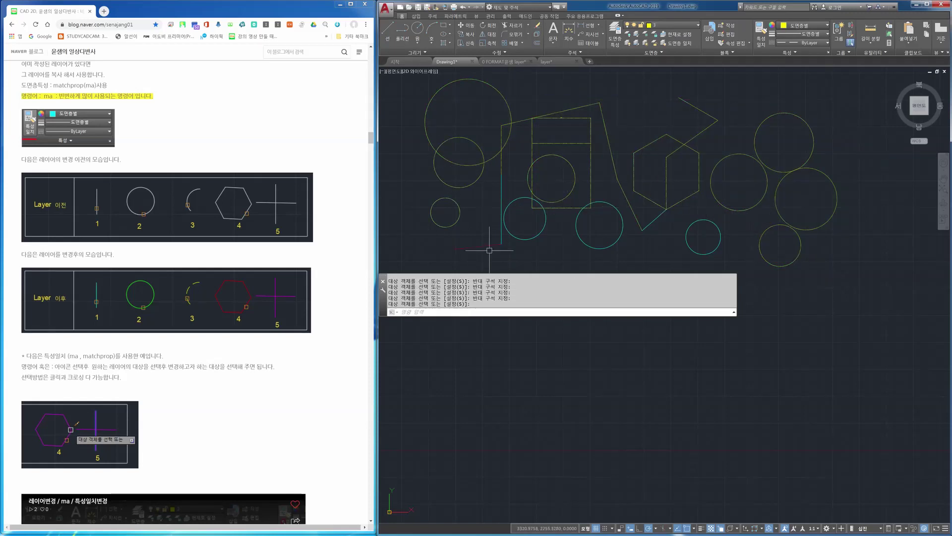
# - Use MATCHPROP to copy the red line's layer 4 properties to the circles, rectangle, hexagon and remaining lines with crossing selections
pyautogui.press('Return')
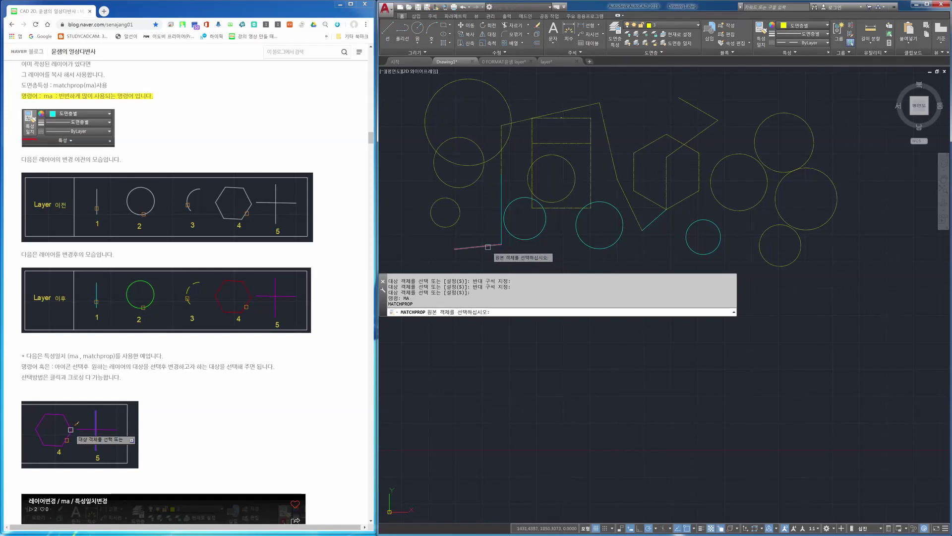
pyautogui.click(489, 246)
pyautogui.click(530, 221)
pyautogui.click(447, 131)
pyautogui.click(555, 124)
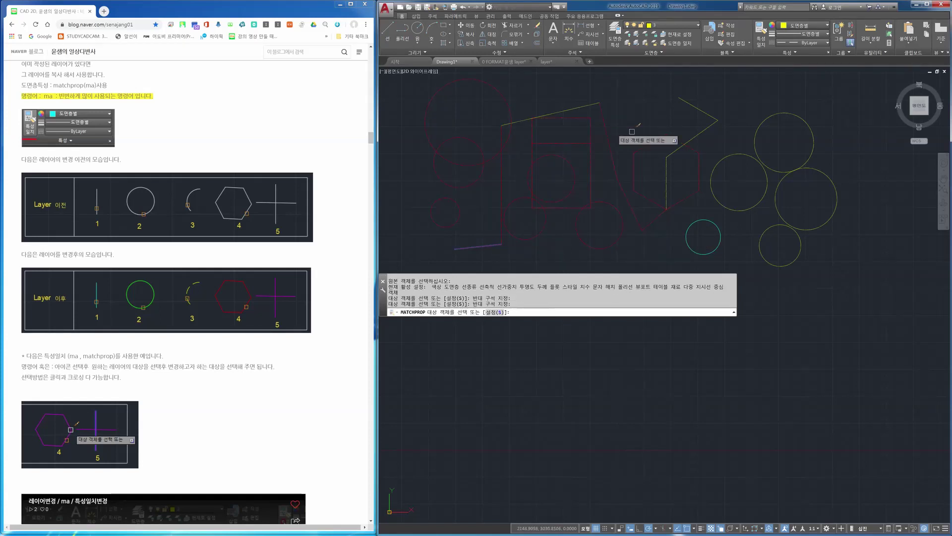
pyautogui.click(774, 92)
pyautogui.click(680, 185)
pyautogui.click(842, 244)
pyautogui.click(666, 172)
pyautogui.click(591, 94)
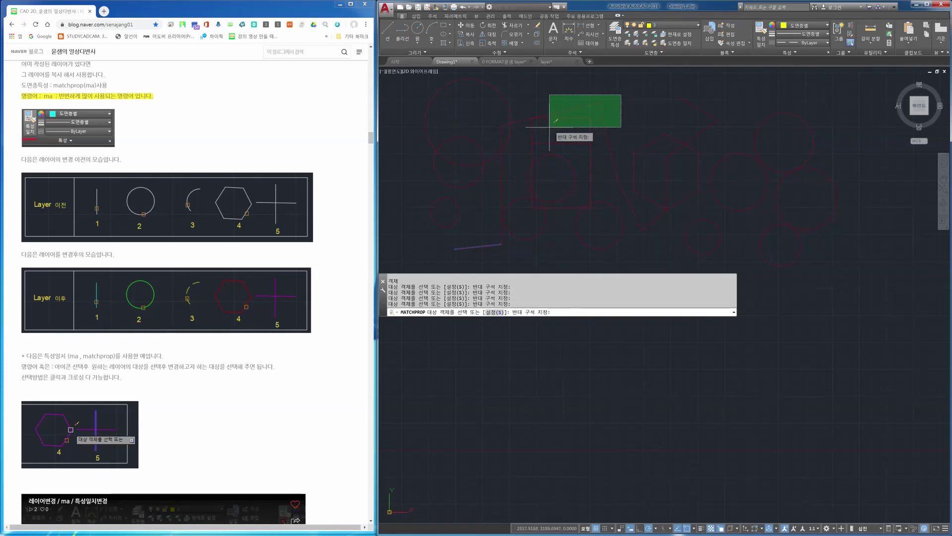
pyautogui.click(549, 121)
# - Move the two connected lines that meet above the rectangle's upper-right corner to layer 2
pyautogui.click(626, 100)
pyautogui.click(596, 110)
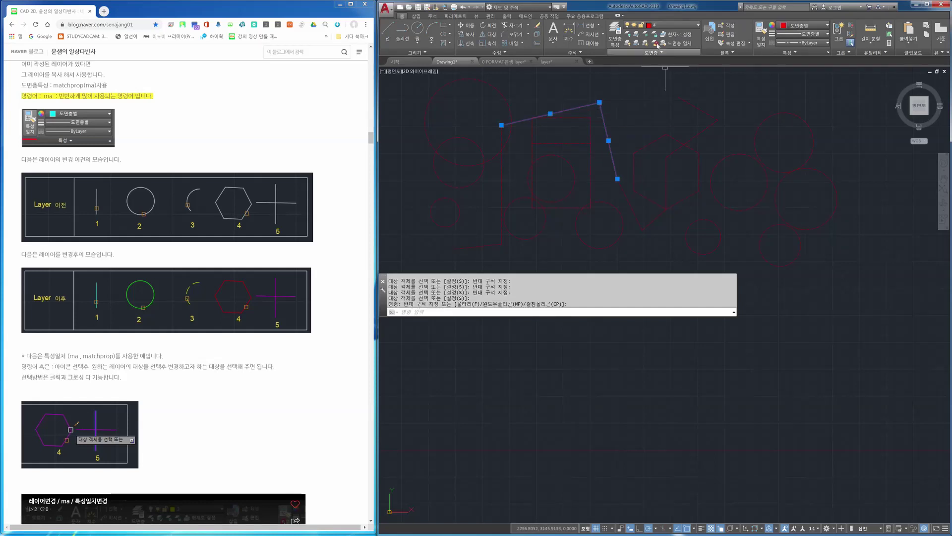
pyautogui.click(660, 25)
pyautogui.click(660, 59)
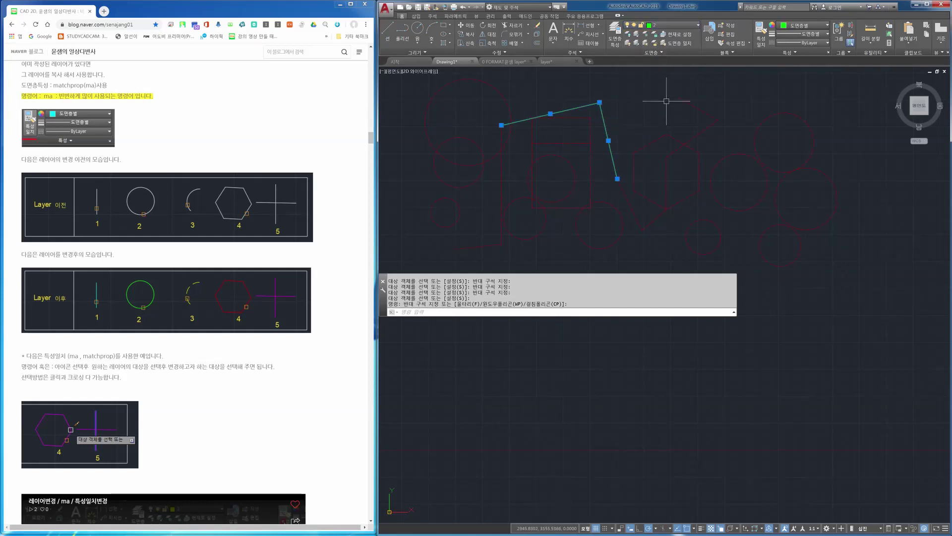
pyautogui.press('Escape')
# - Match the properties of the green line beside the hexagon to the hexagon, its neighbouring lines and the four circles on its right
pyautogui.click(761, 34)
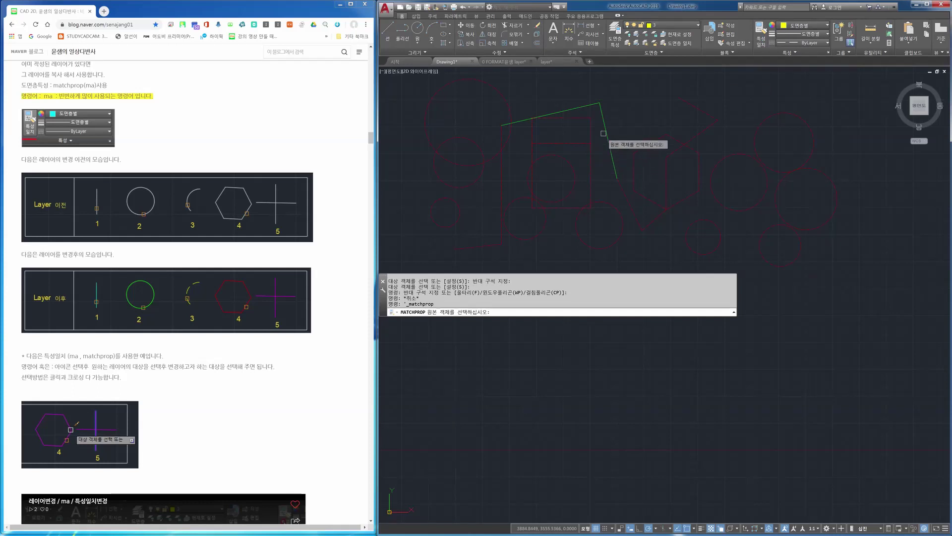
pyautogui.click(605, 133)
pyautogui.click(757, 108)
pyautogui.click(655, 185)
pyautogui.click(831, 199)
pyautogui.click(742, 237)
# - Continue the green property match on the rectangle, the circles in and below it, the two upper-left circles and the adjoining lines
pyautogui.click(634, 251)
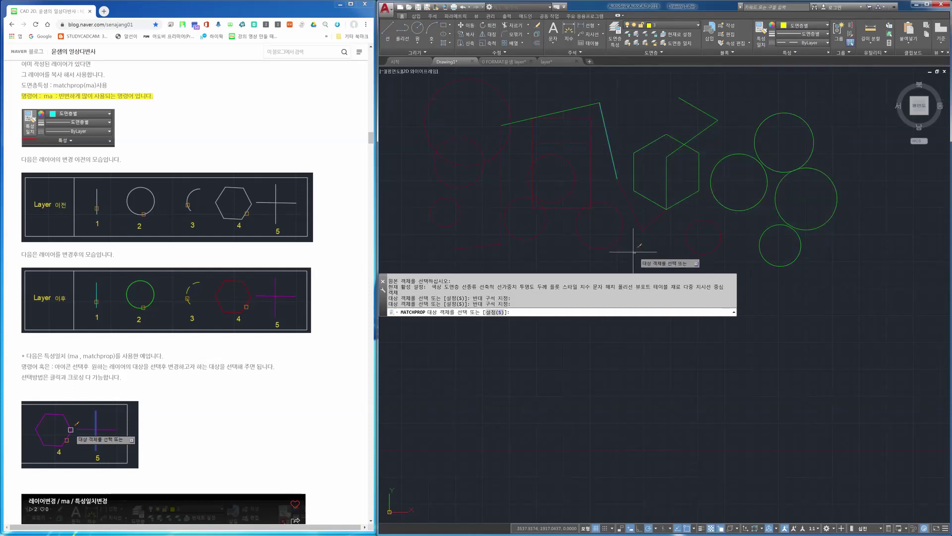
pyautogui.click(461, 167)
pyautogui.click(498, 96)
pyautogui.click(464, 117)
pyautogui.click(419, 118)
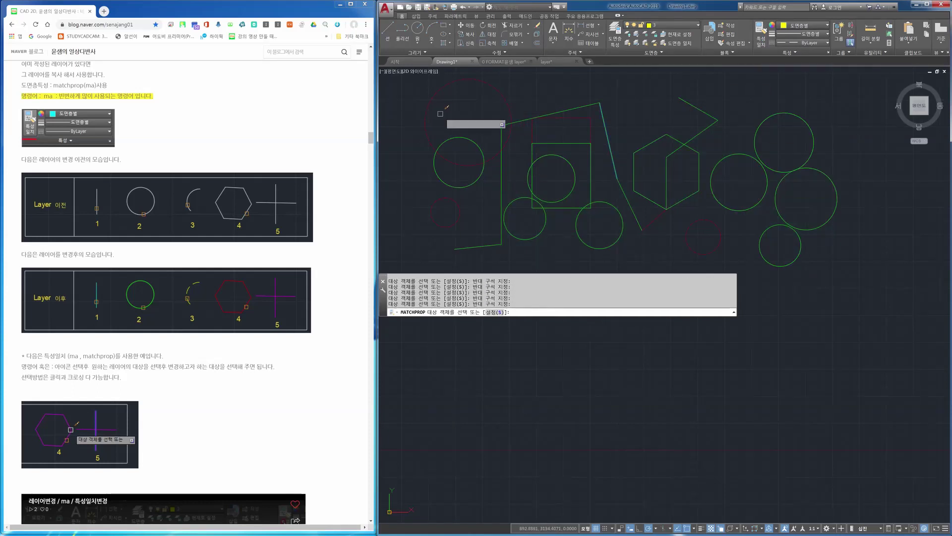
pyautogui.click(535, 67)
pyautogui.press('Return')
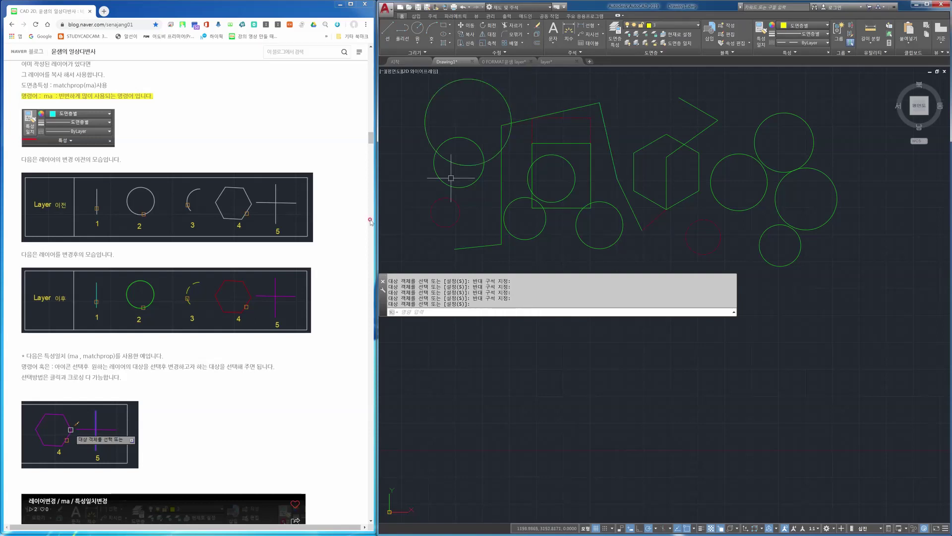
# - Switch to the blog post and find its section on the ltscale linetype scale command
pyautogui.click(365, 338)
pyautogui.scroll(-2, 366, 337)
pyautogui.scroll(-6, 366, 338)
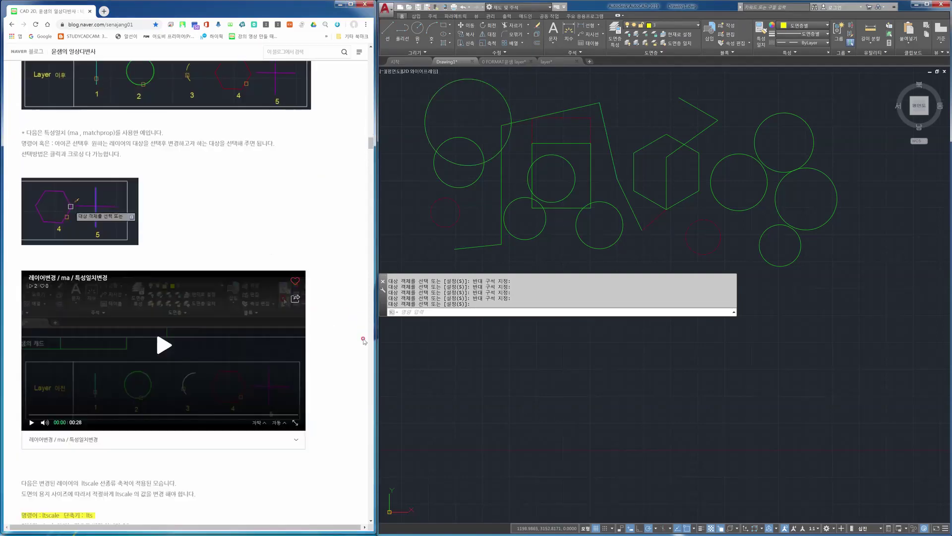
pyautogui.scroll(-2, 363, 343)
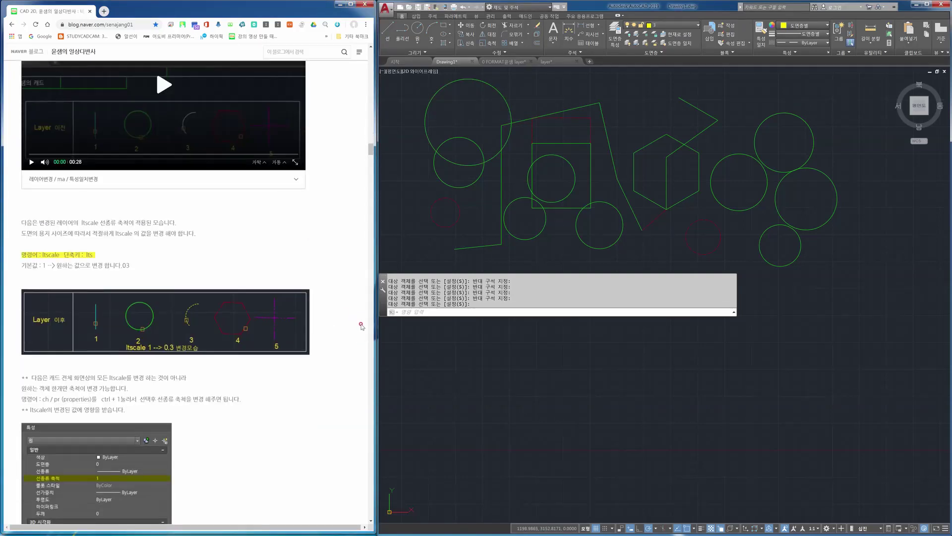
pyautogui.scroll(-4, 603, 123)
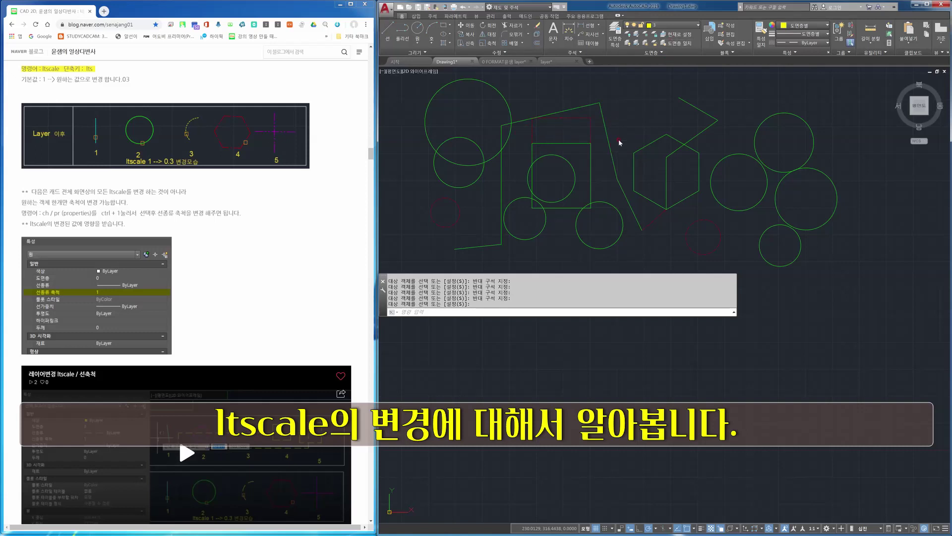
# - In AutoCAD, move the hexagon and the steep line between it and the rectangle to layer 3
pyautogui.click(634, 111)
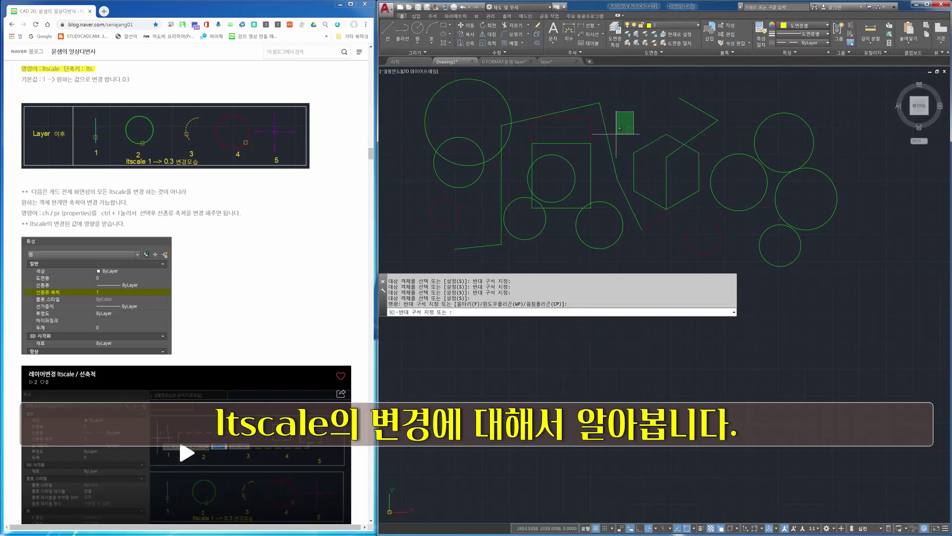
pyautogui.click(583, 188)
pyautogui.click(664, 25)
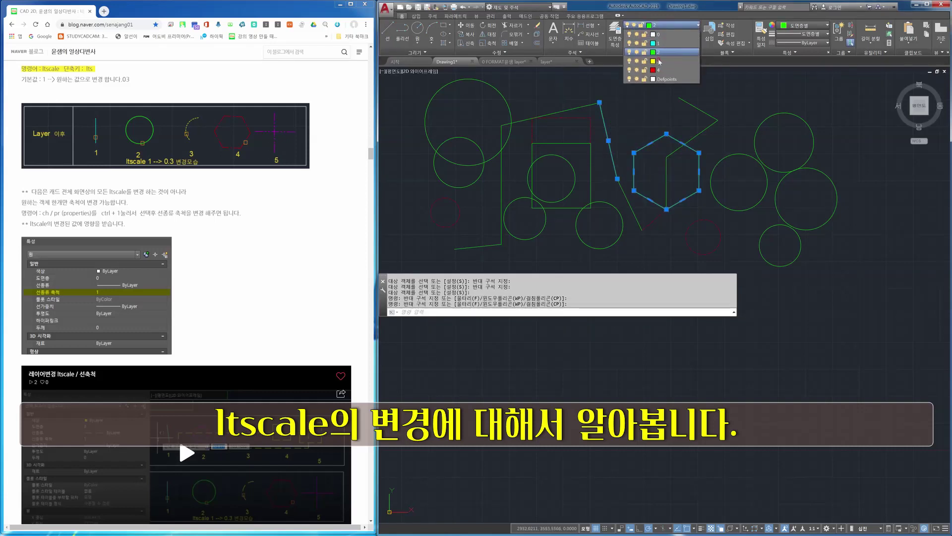
pyautogui.click(660, 61)
pyautogui.press('Escape')
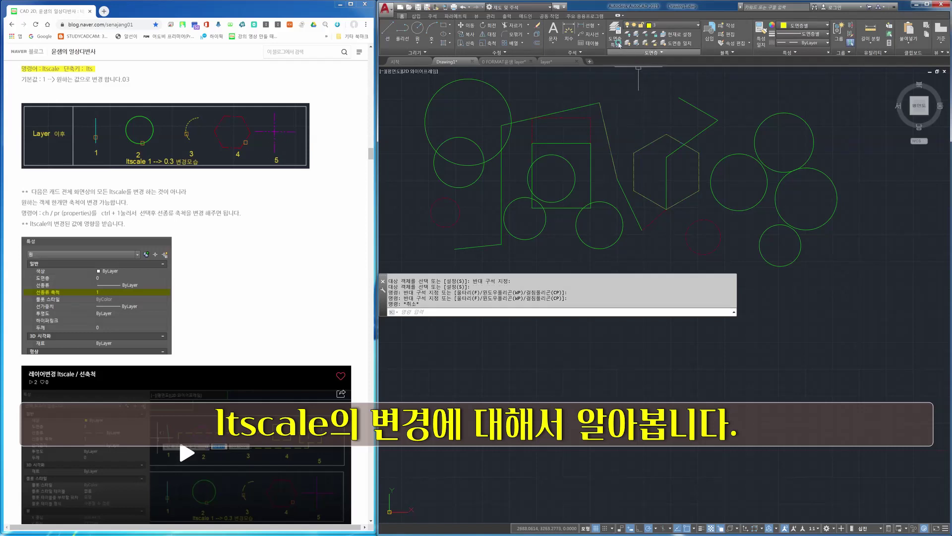
# - Check the linetype assigned to layer 3 in the layer properties manager and close it
pyautogui.click(616, 41)
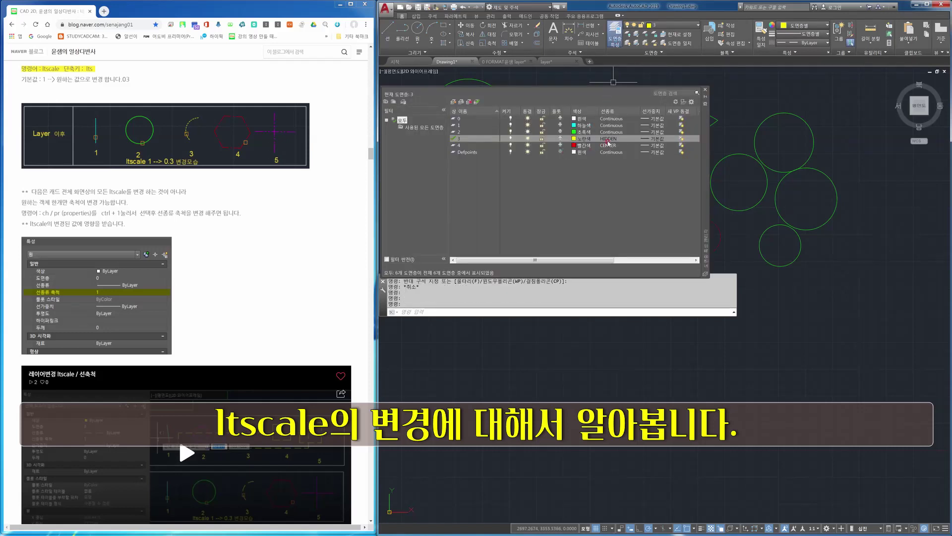
pyautogui.click(706, 89)
pyautogui.click(706, 89)
pyautogui.press('Escape')
# - Zoom a window around the yellow line beside the hexagon to examine its dashes, and restore the previous view
pyautogui.write('z')
pyautogui.press('Return')
pyautogui.click(625, 110)
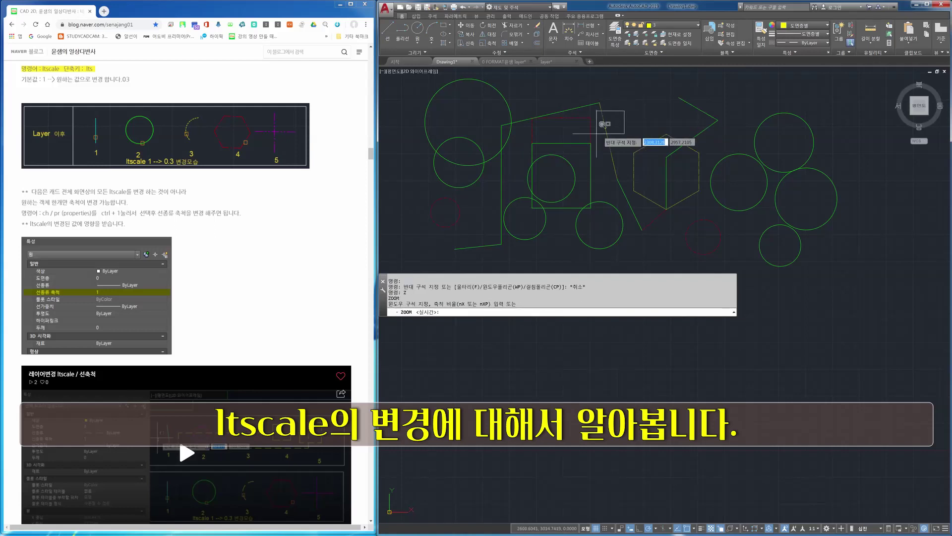
pyautogui.click(597, 133)
pyautogui.write('z')
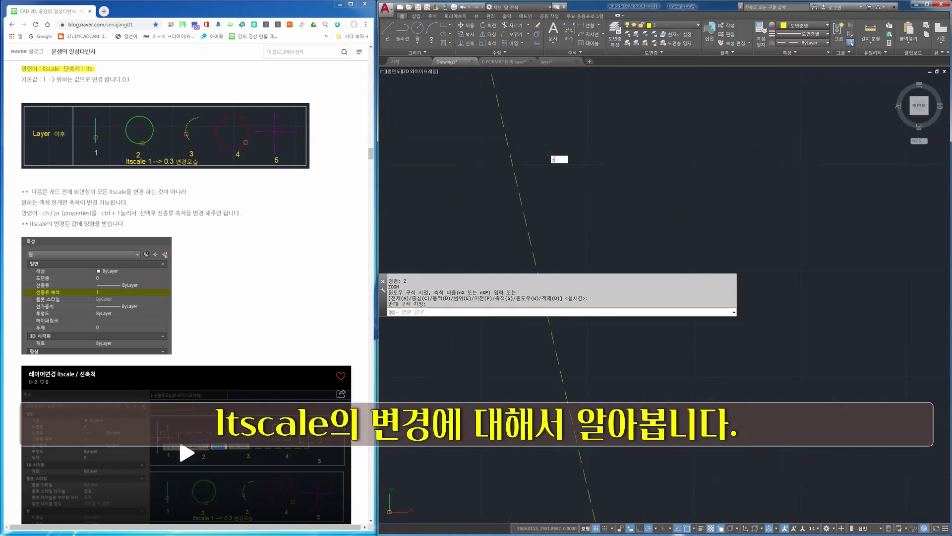
pyautogui.press('Return')
pyautogui.write('p')
pyautogui.press('Return')
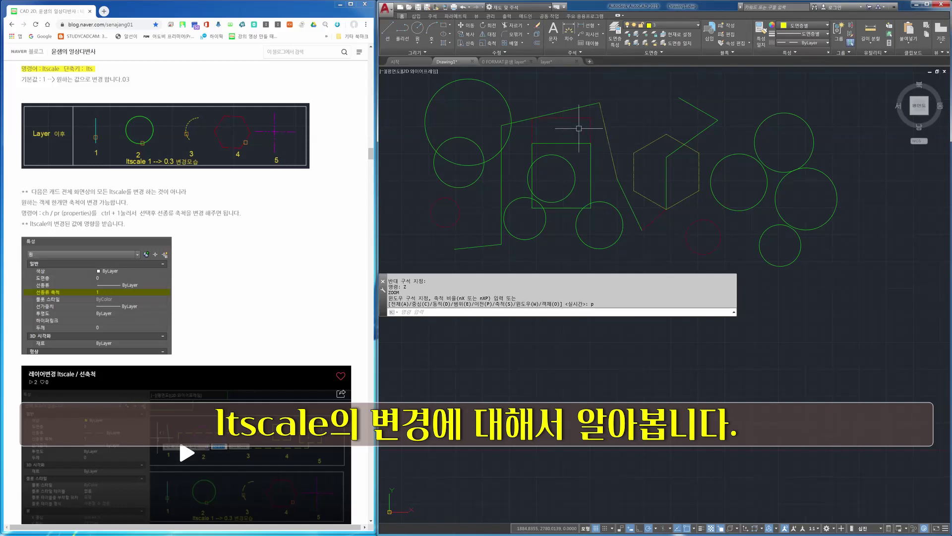
# - Set the global linetype scale to 0.5 with LTSCALE
pyautogui.write('LTS')
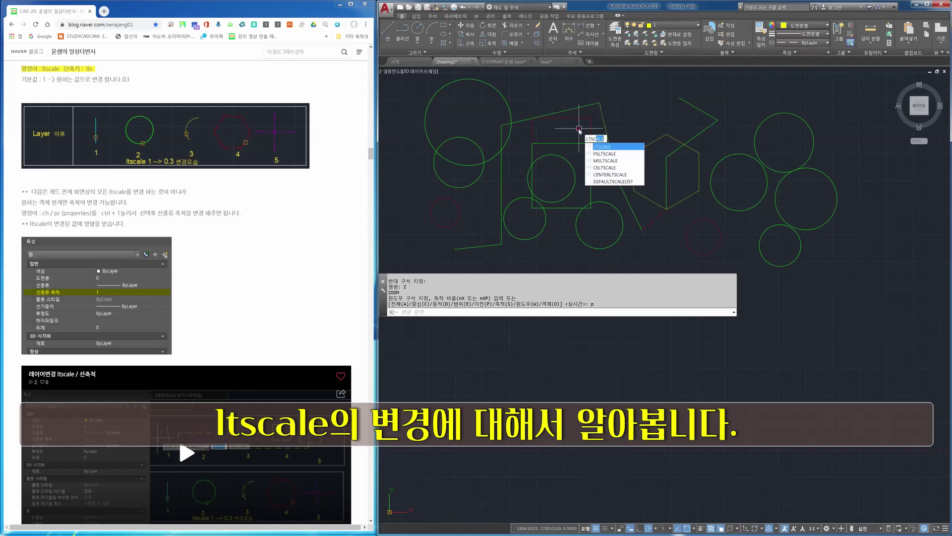
pyautogui.write('C')
pyautogui.press('Return')
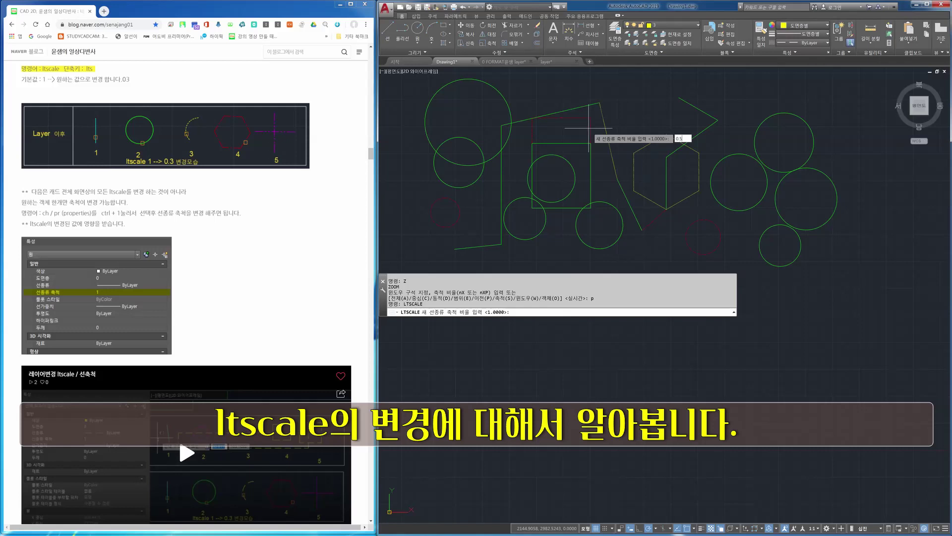
pyautogui.press('Return')
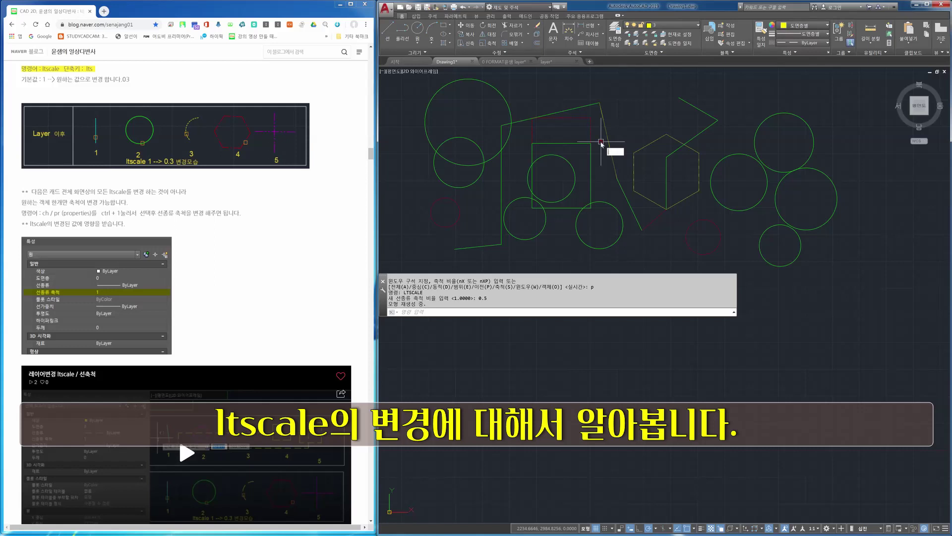
# - Change the global linetype scale to 5 with LTSCALE
pyautogui.write('scale')
pyautogui.press('Return')
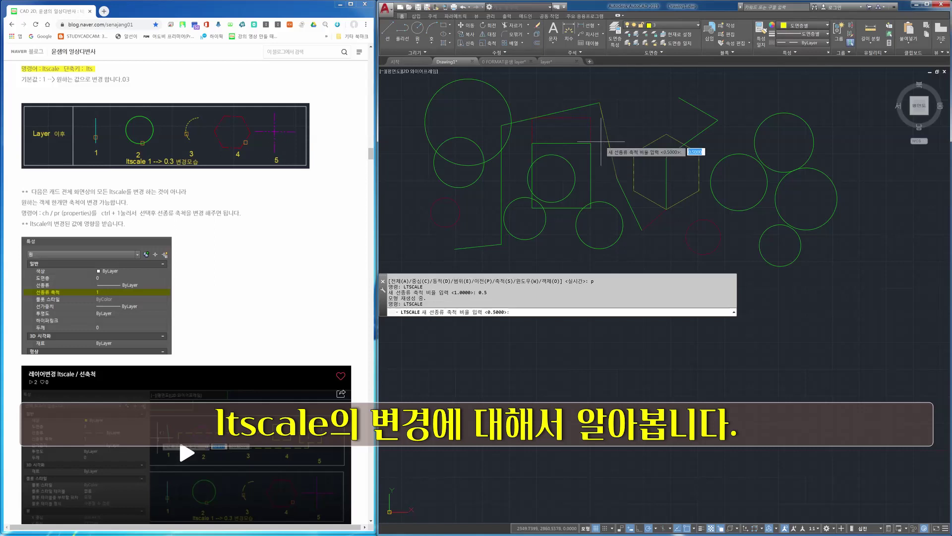
pyautogui.write('5')
pyautogui.press('Return')
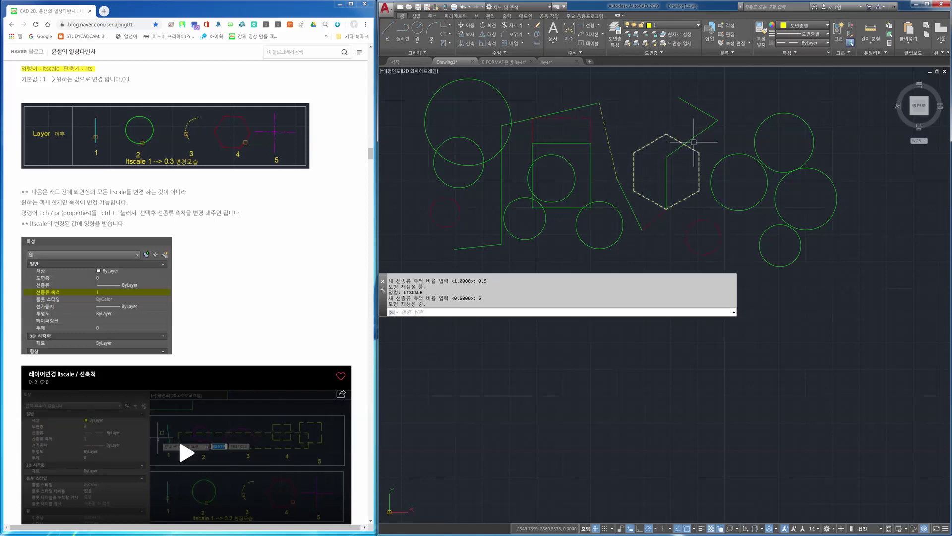
# - Set the drawing's global linetype scale to 10 using the LTS command
pyautogui.write('l')
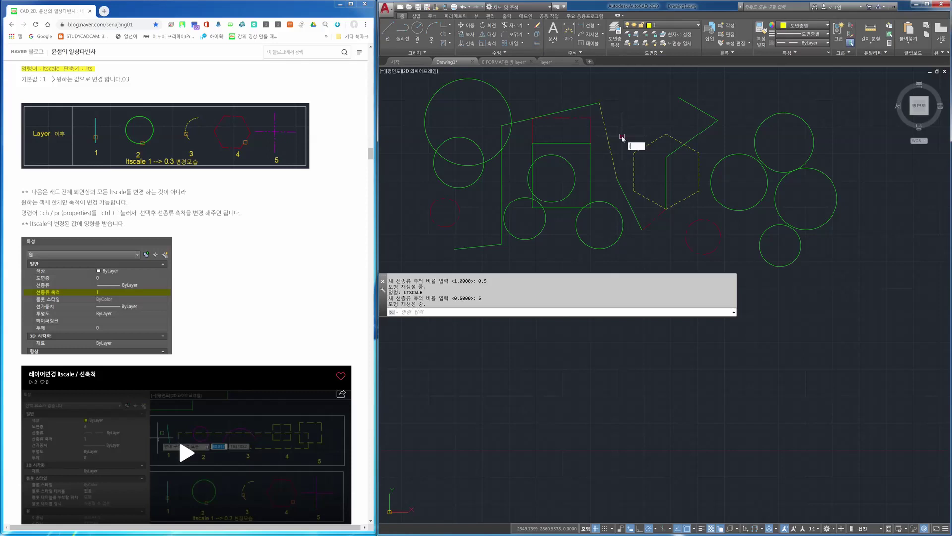
pyautogui.write('ts')
pyautogui.press('Return')
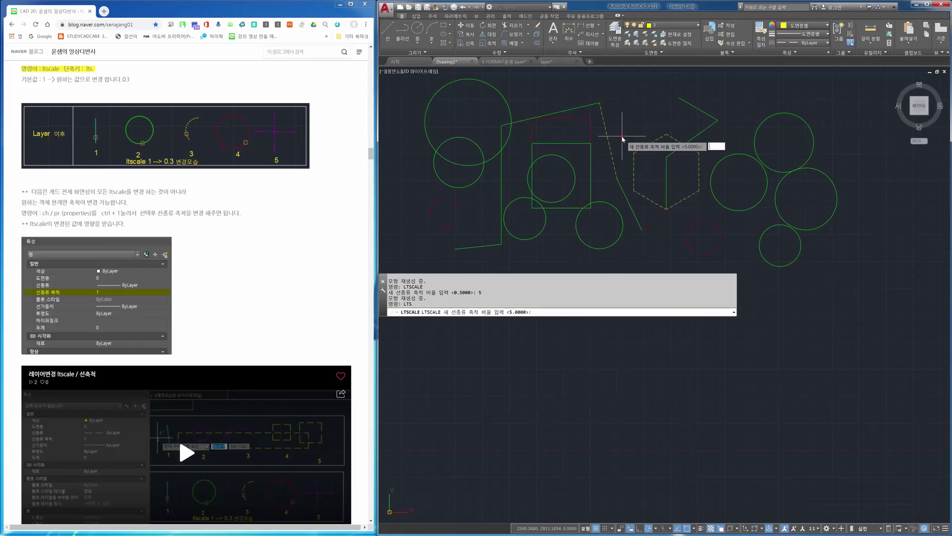
pyautogui.press('Return')
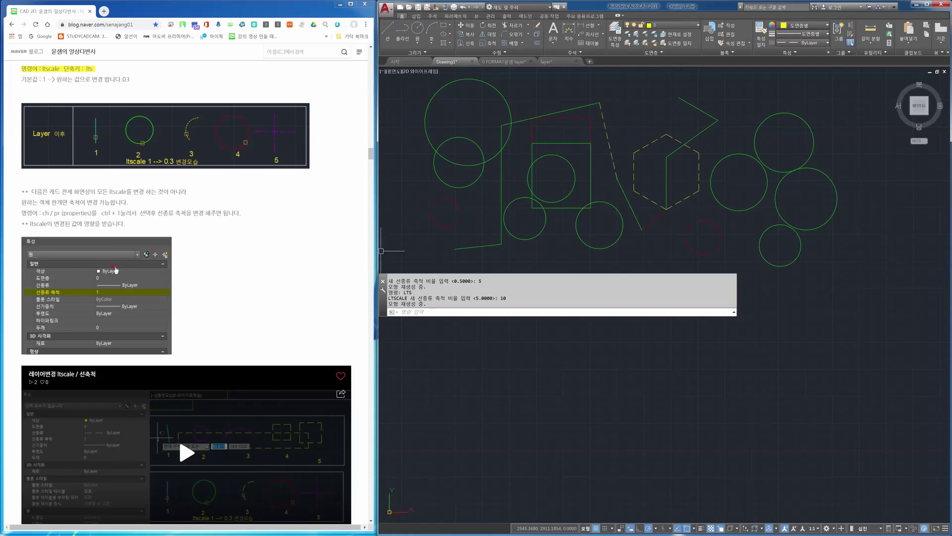
# - Open the object properties and select the large green circle to inspect its individual linetype scale
pyautogui.click(310, 313)
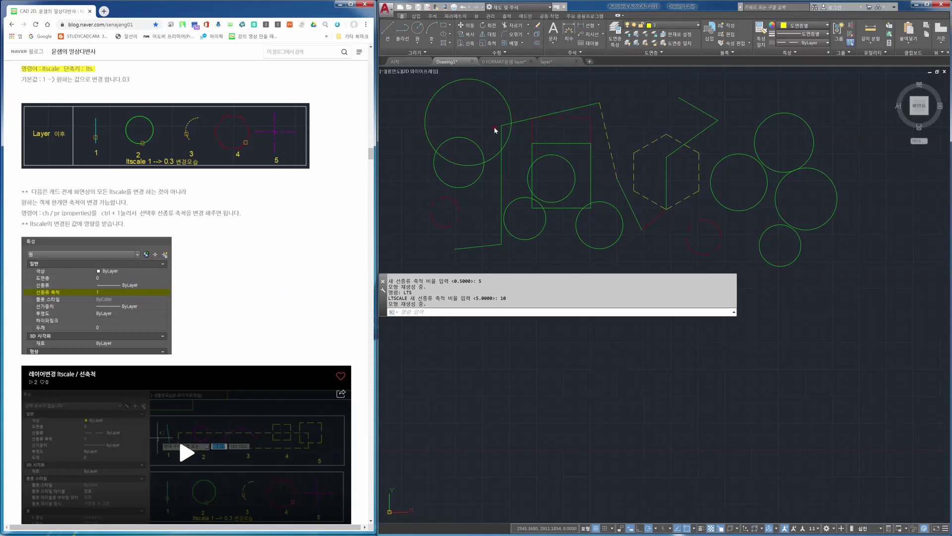
pyautogui.click(461, 115)
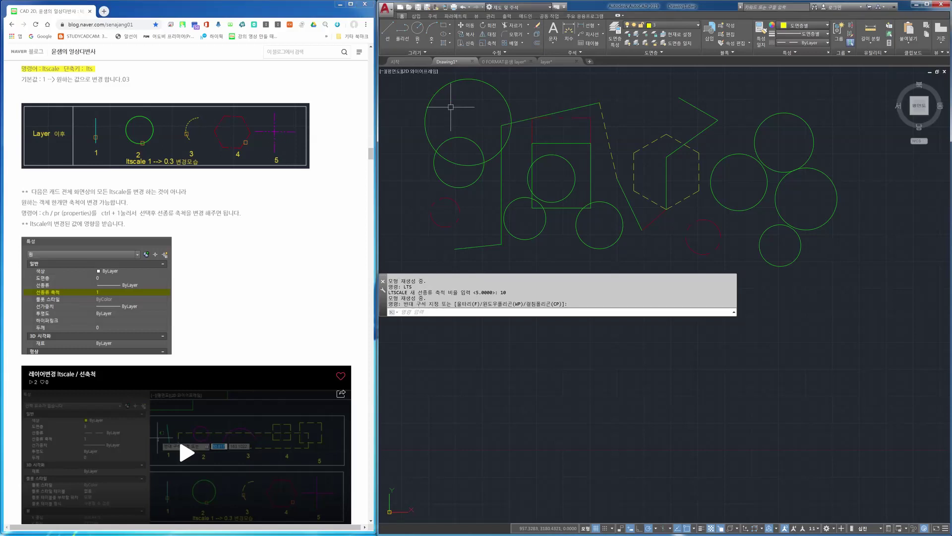
pyautogui.press('Escape')
pyautogui.hotkey('ctrl', '1')
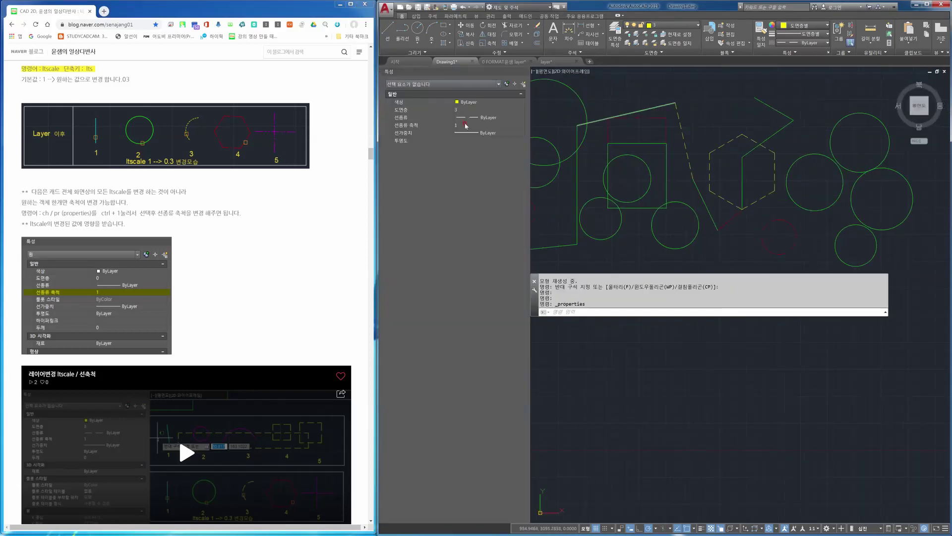
pyautogui.moveTo(580, 125); pyautogui.dragTo(656, 132, button='middle')
pyautogui.click(676, 99)
pyautogui.click(645, 103)
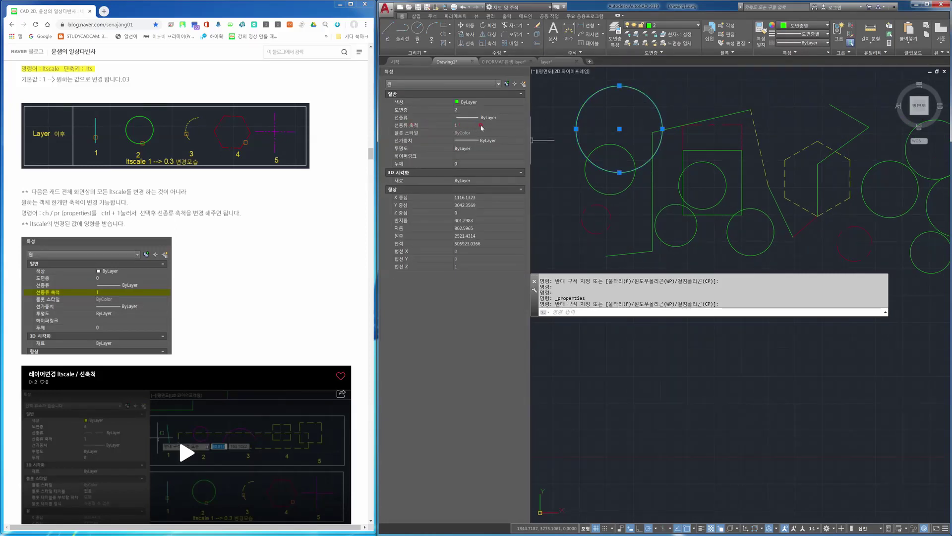
# - Set the individual linetype scale of the small red circle below the two overlapping green circles to 5, and deselect it
pyautogui.click(622, 203)
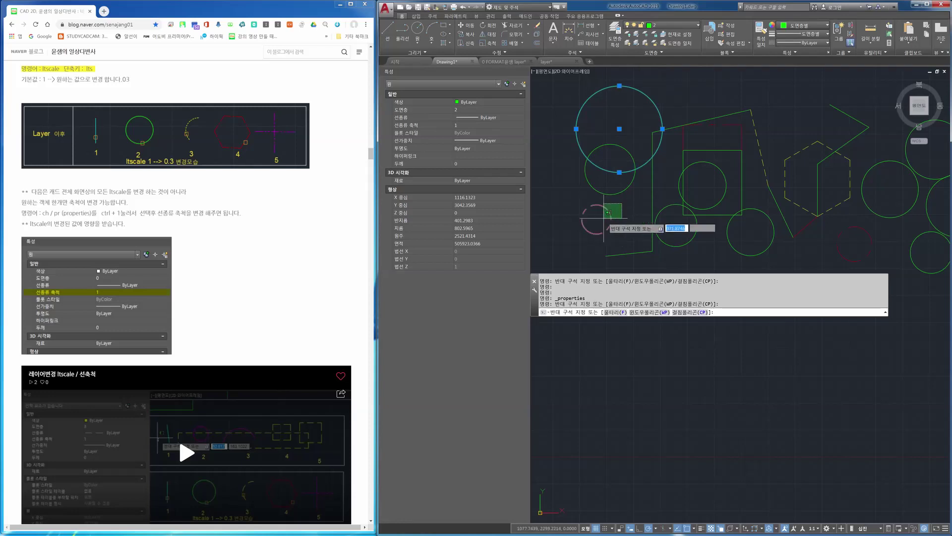
pyautogui.press('Escape')
pyautogui.click(623, 205)
pyautogui.click(603, 224)
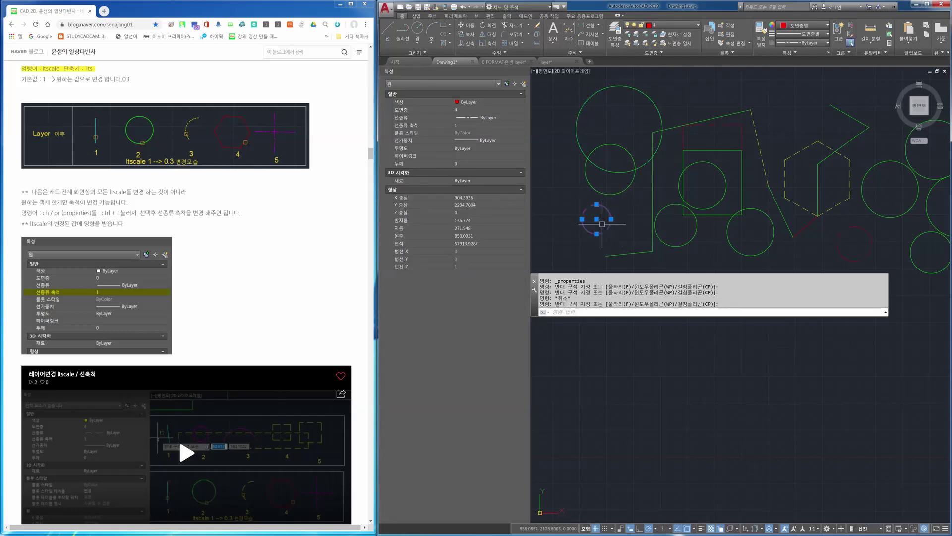
pyautogui.click(623, 206)
pyautogui.click(599, 222)
pyautogui.click(612, 211)
pyautogui.click(614, 208)
pyautogui.click(587, 224)
pyautogui.press('Escape')
pyautogui.click(601, 227)
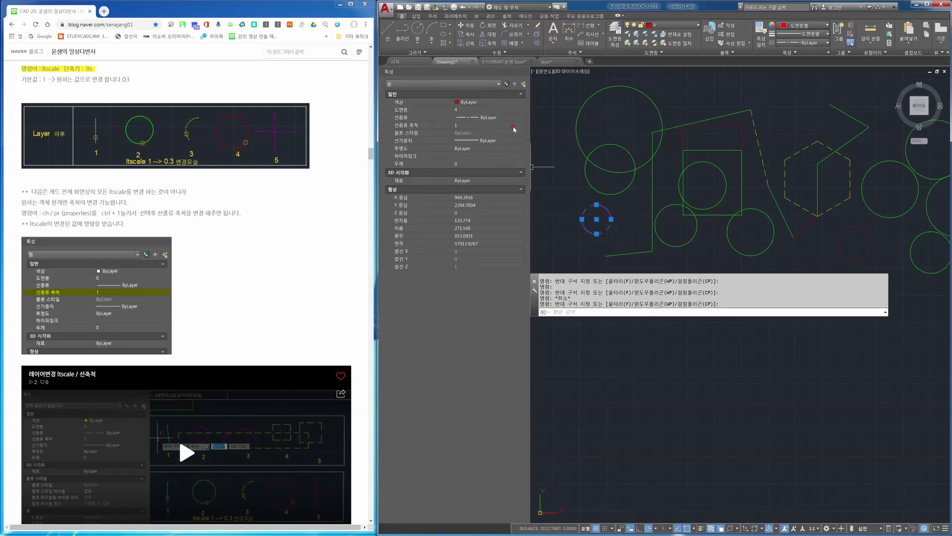
pyautogui.click(495, 125)
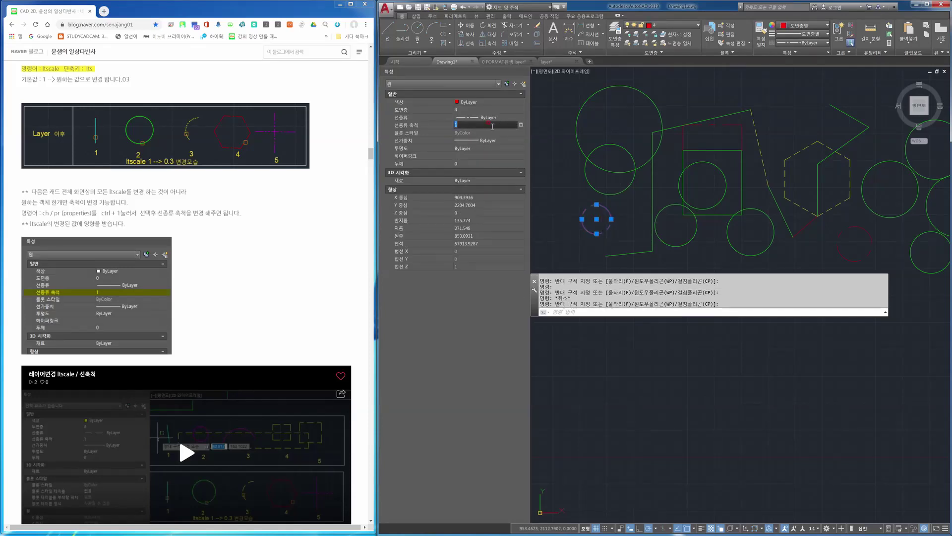
pyautogui.click(492, 127)
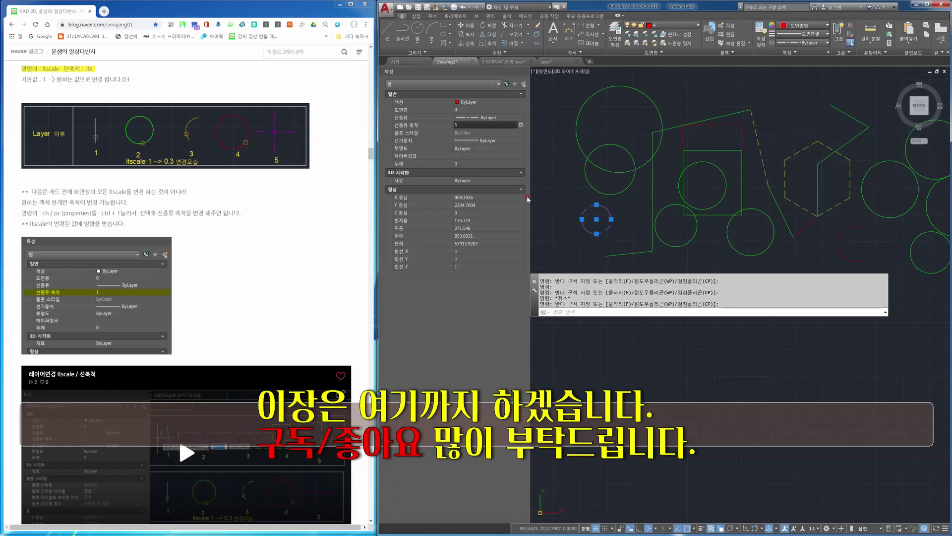
pyautogui.write('5')
pyautogui.press('Return')
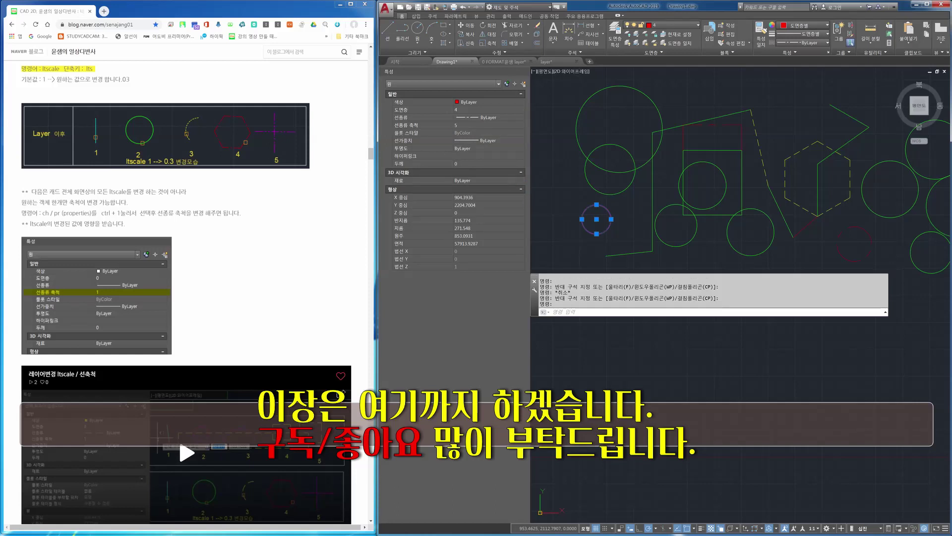
pyautogui.press('Escape')
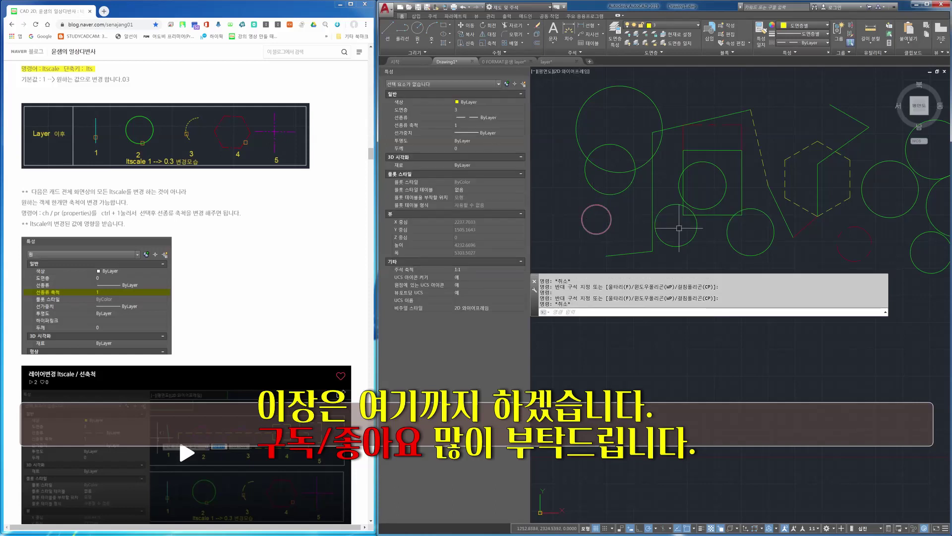
# - Set the individual linetype scale of the steep yellow line beside the hexagon to 3, and deselect it
pyautogui.click(776, 125)
pyautogui.click(762, 151)
pyautogui.click(769, 147)
pyautogui.click(754, 153)
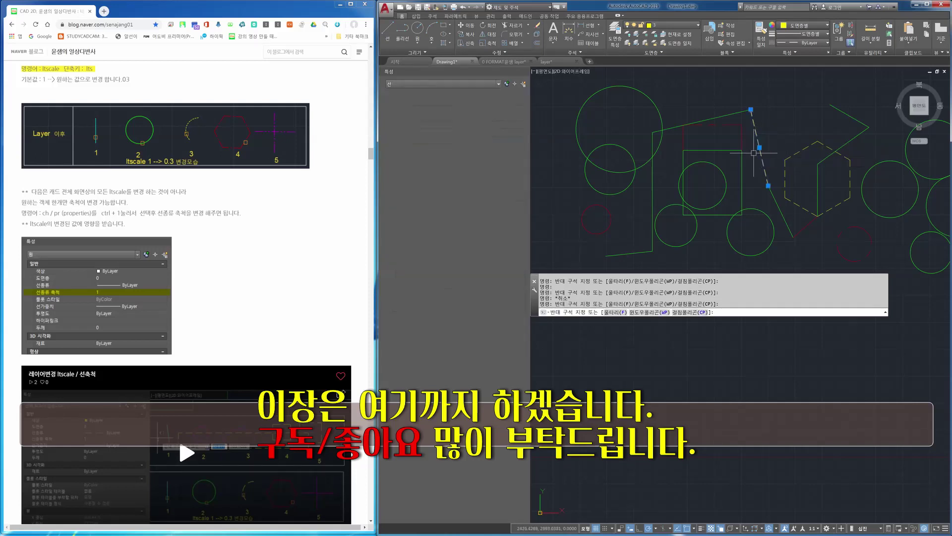
pyautogui.click(488, 125)
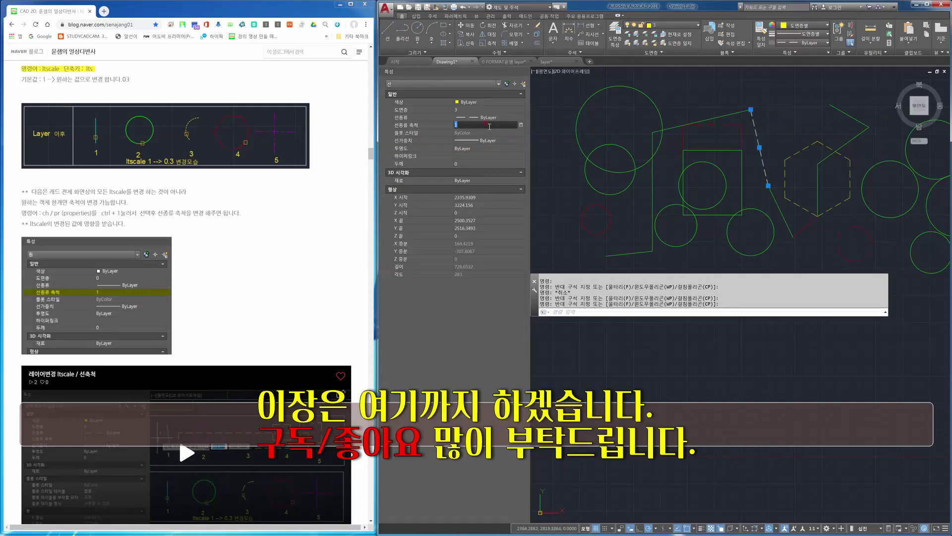
pyautogui.write('3')
pyautogui.press('Return')
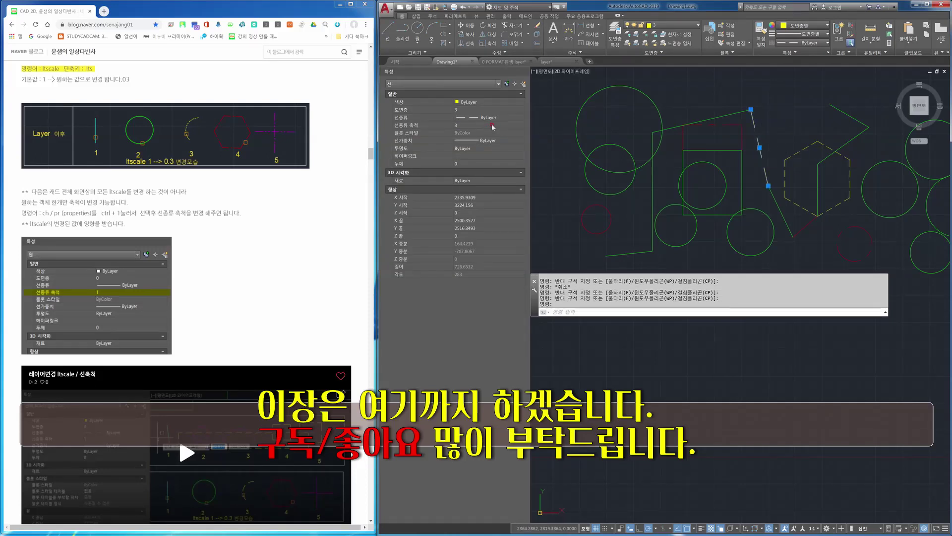
pyautogui.press('Escape')
# - Select the hexagon and the steep yellow line together to compare their linetype scales, and clear the selection
pyautogui.click(801, 151)
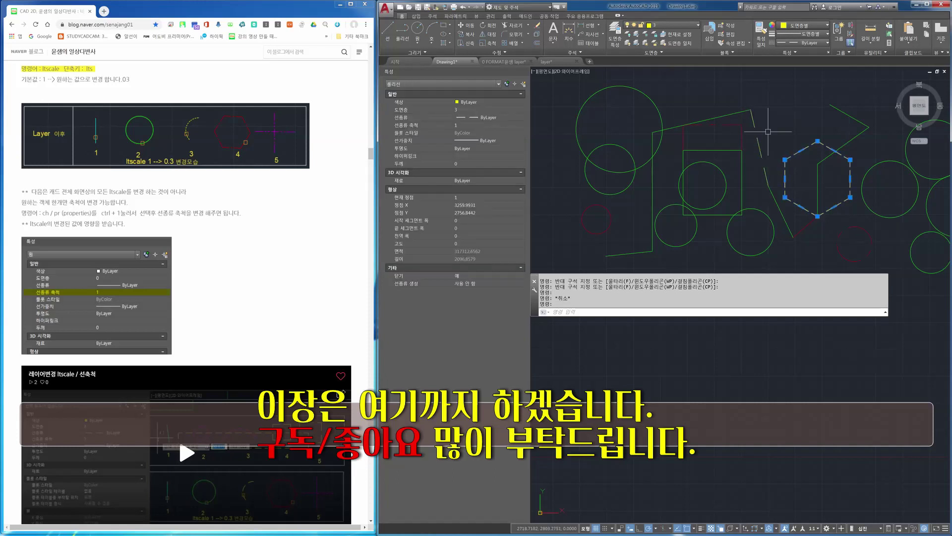
pyautogui.click(768, 132)
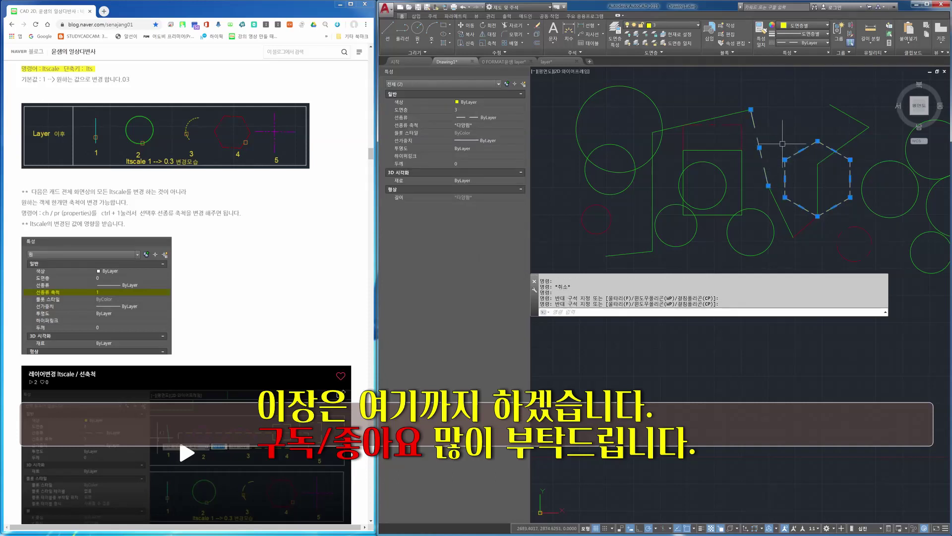
pyautogui.press('Escape')
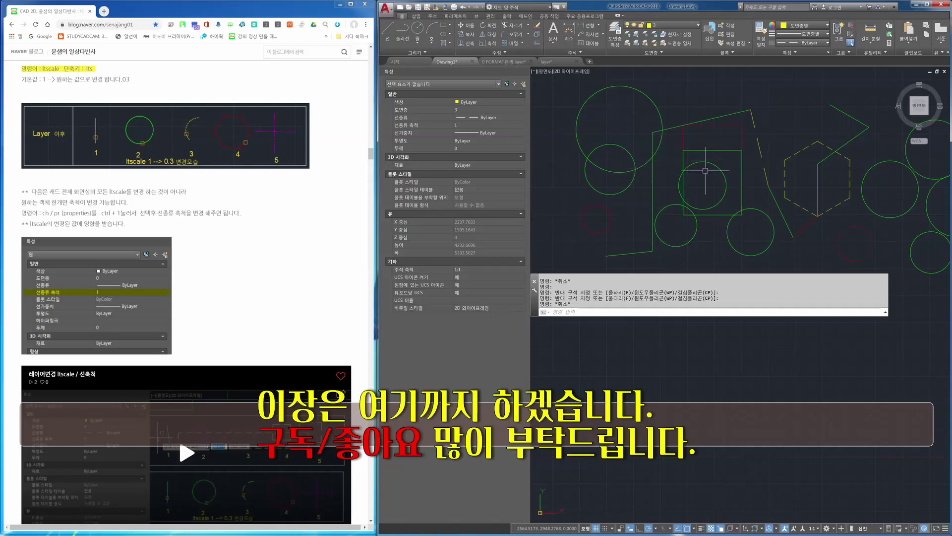
pyautogui.moveTo(796, 130); pyautogui.dragTo(763, 128, button='middle')
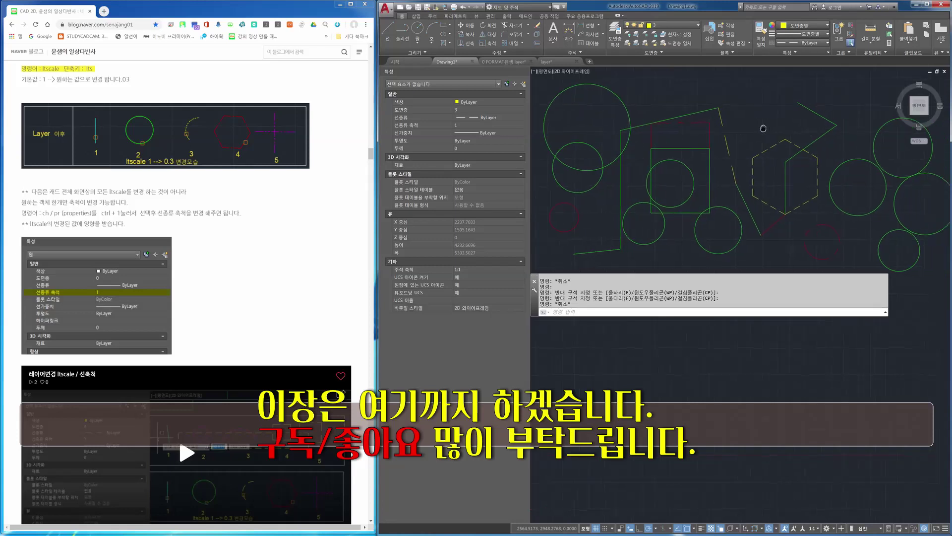